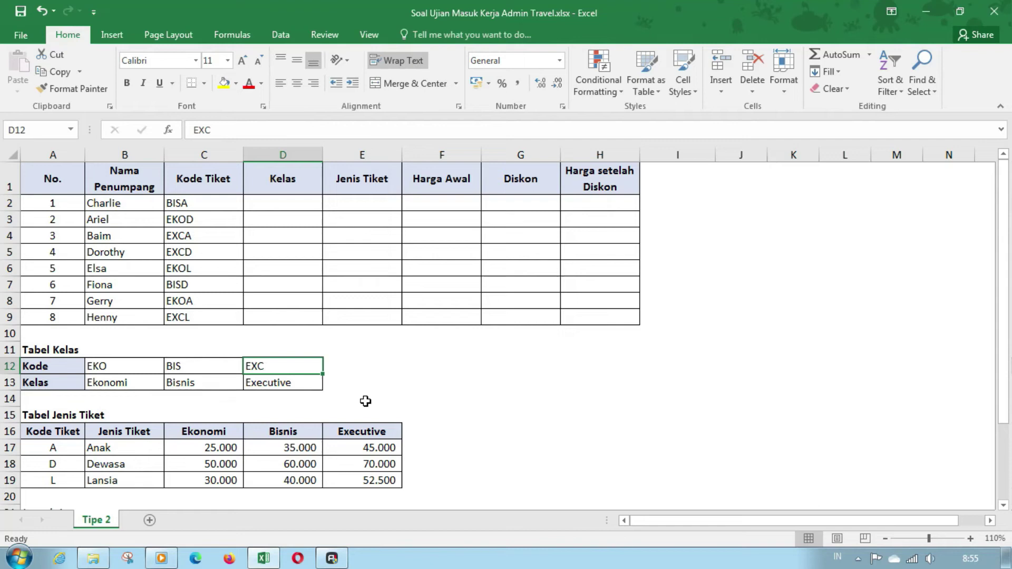
Review the ticket codes in column C and the empty Kelas column to fill
left_click(308, 204)
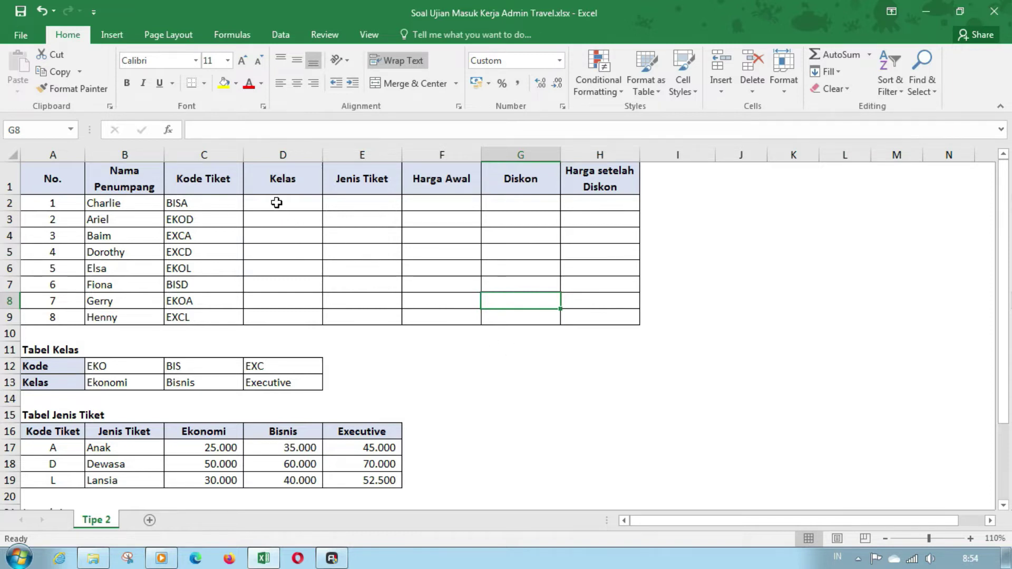
left_click_drag(275, 203, 595, 317)
scroll(229, 363, "down", 3)
scroll(229, 364, "down", 1)
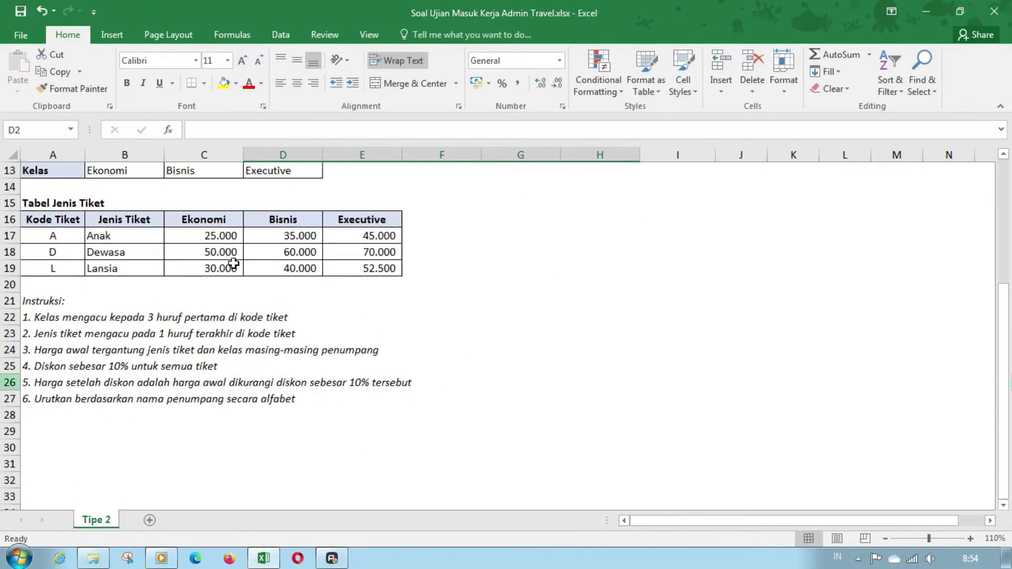
scroll(407, 327, "up", 4)
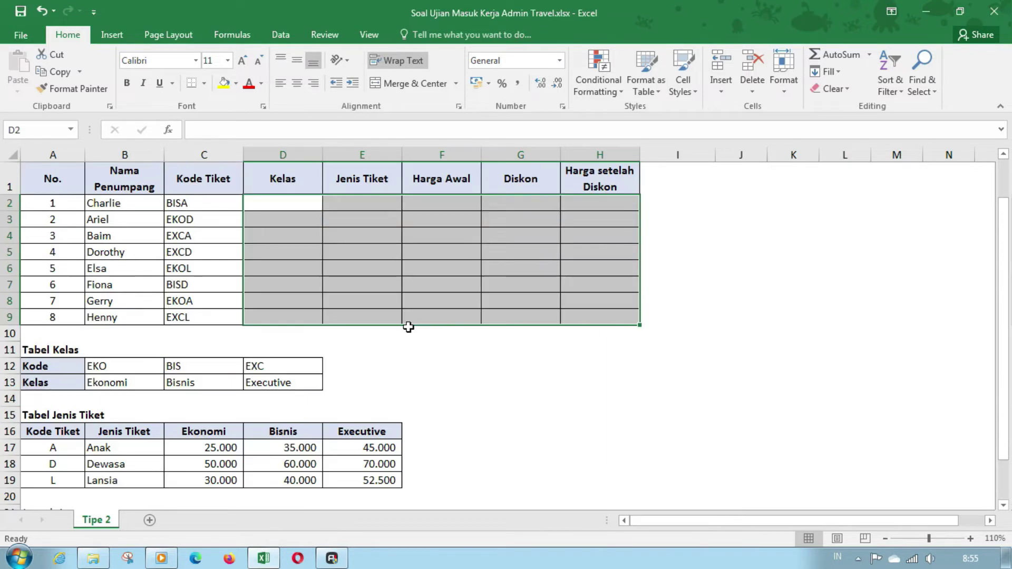
left_click(235, 264)
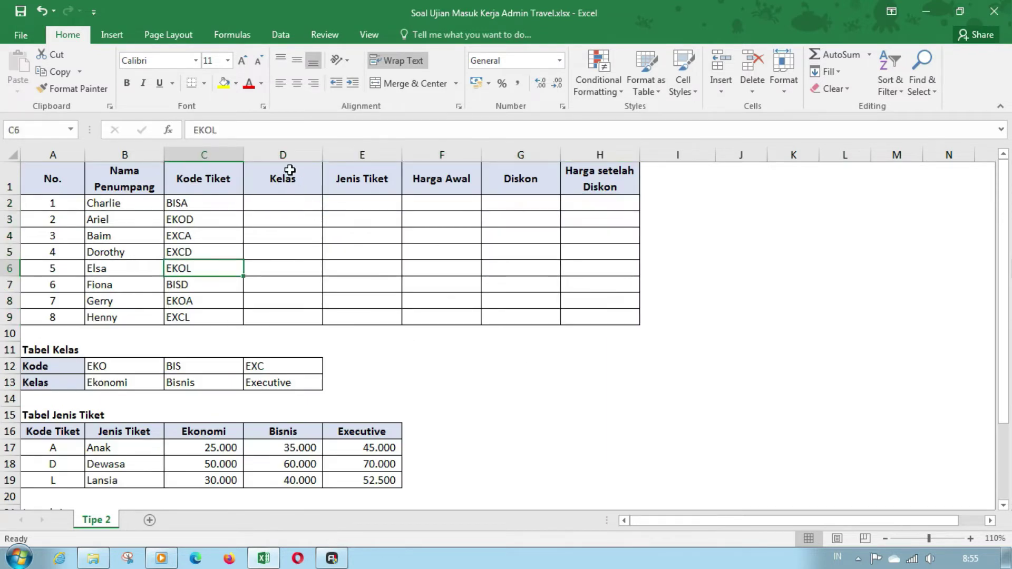
left_click_drag(289, 174, 281, 311)
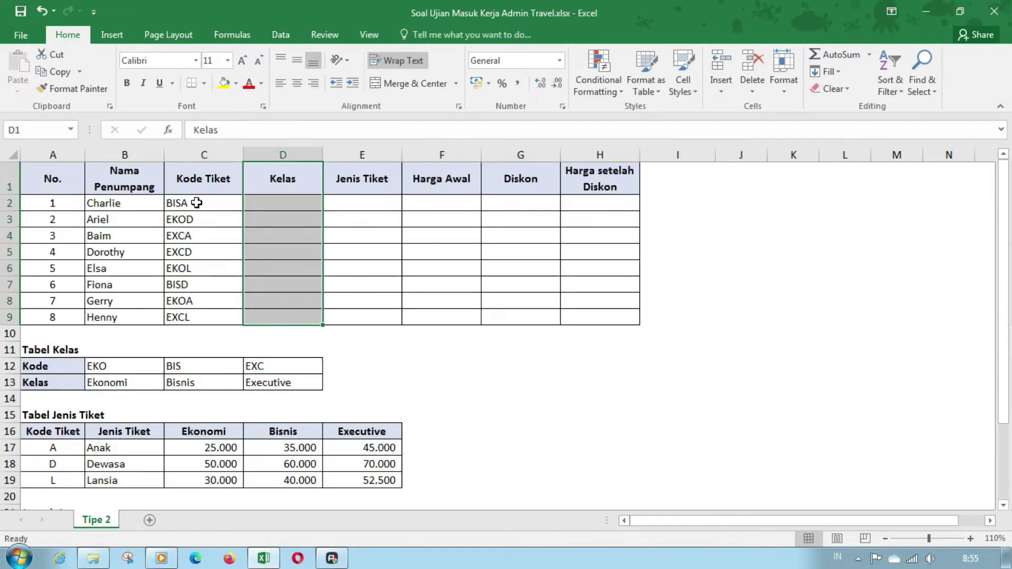
left_click_drag(197, 203, 205, 312)
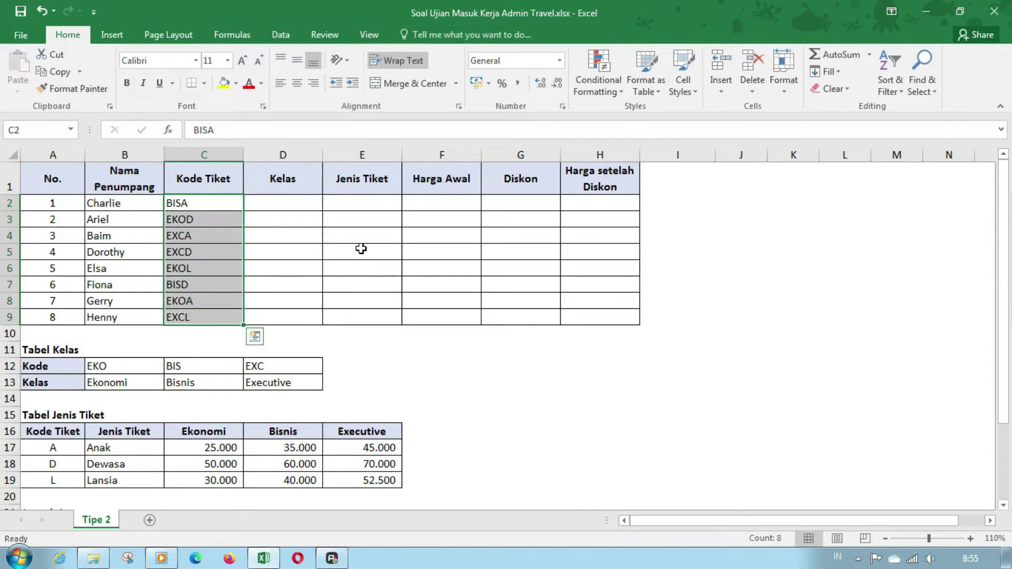
left_click(369, 364)
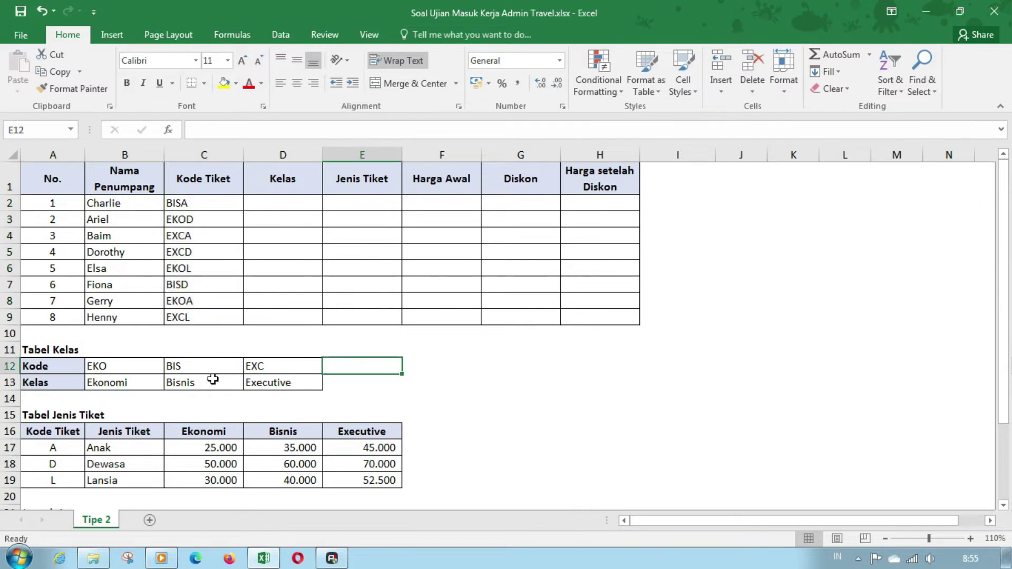
Inspect the EKO, BIS and EXC class codes in Tabel Kelas
mouse_move(68, 368)
left_mouse_down()
mouse_move(168, 383)
mouse_move(316, 383)
left_mouse_up()
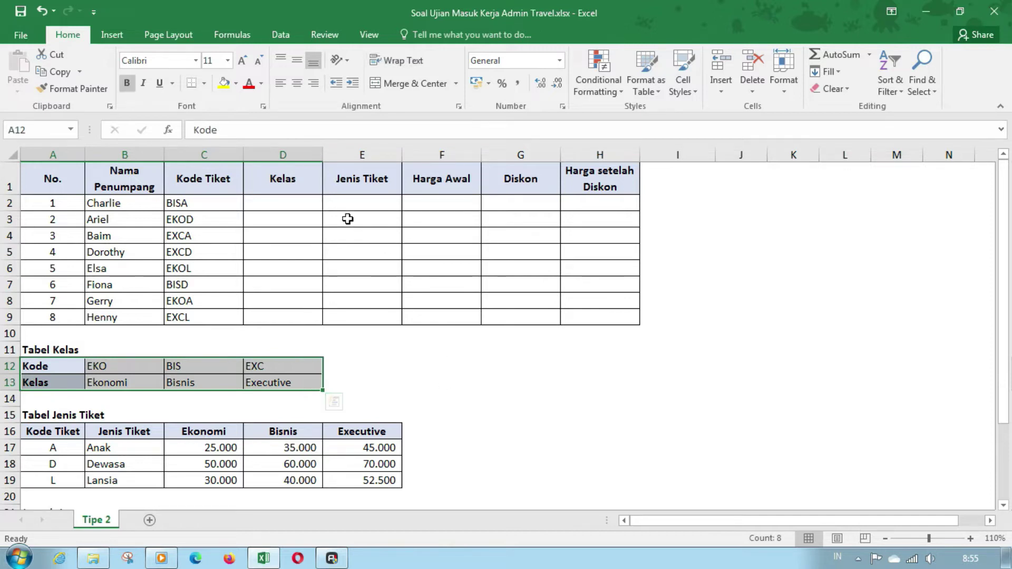
left_click(117, 371)
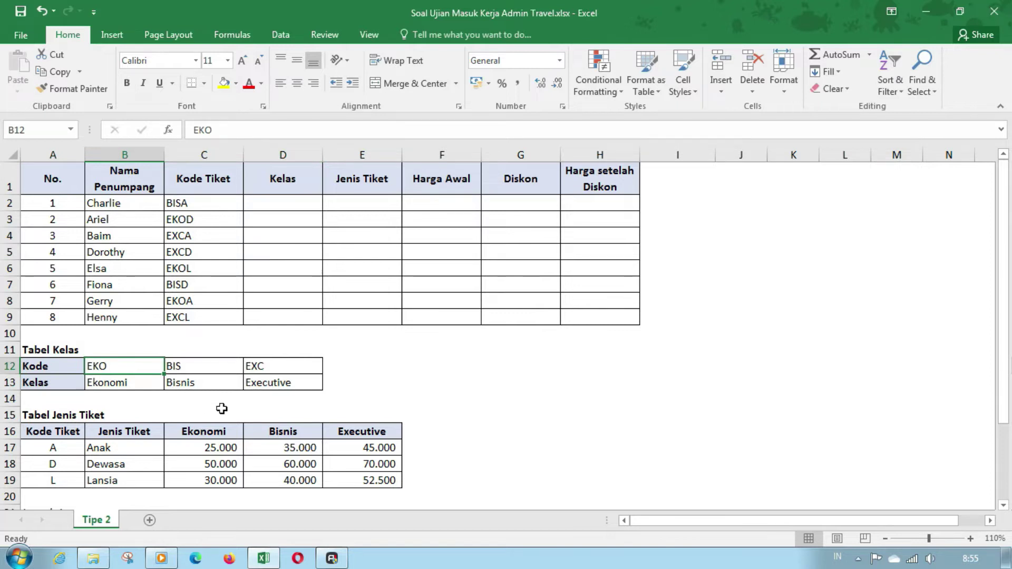
left_click(211, 365)
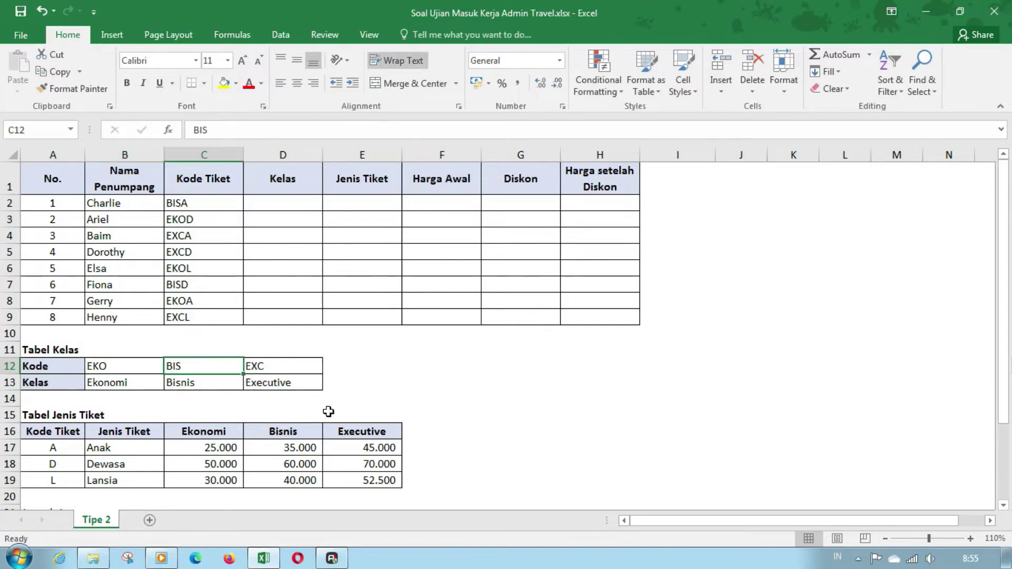
left_click(284, 370)
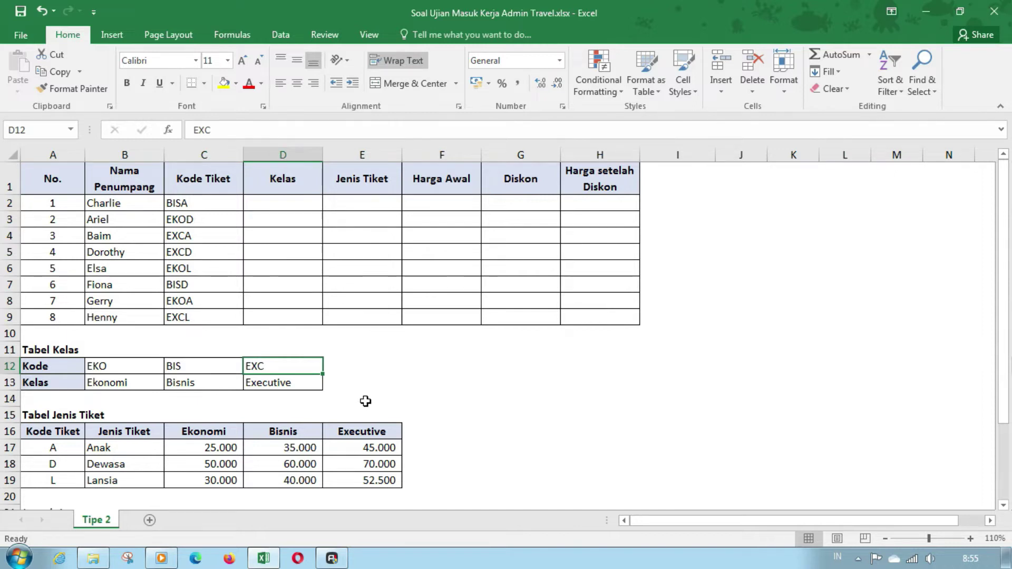
In D2, start an HLOOKUP using LEFT(C2;3) as the lookup value
left_click(307, 204)
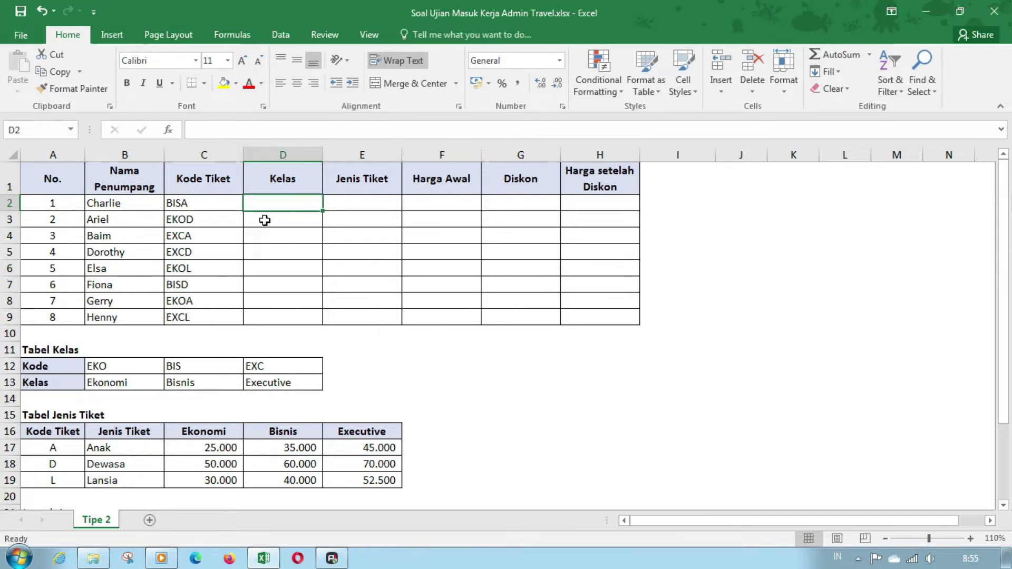
type("=hlo")
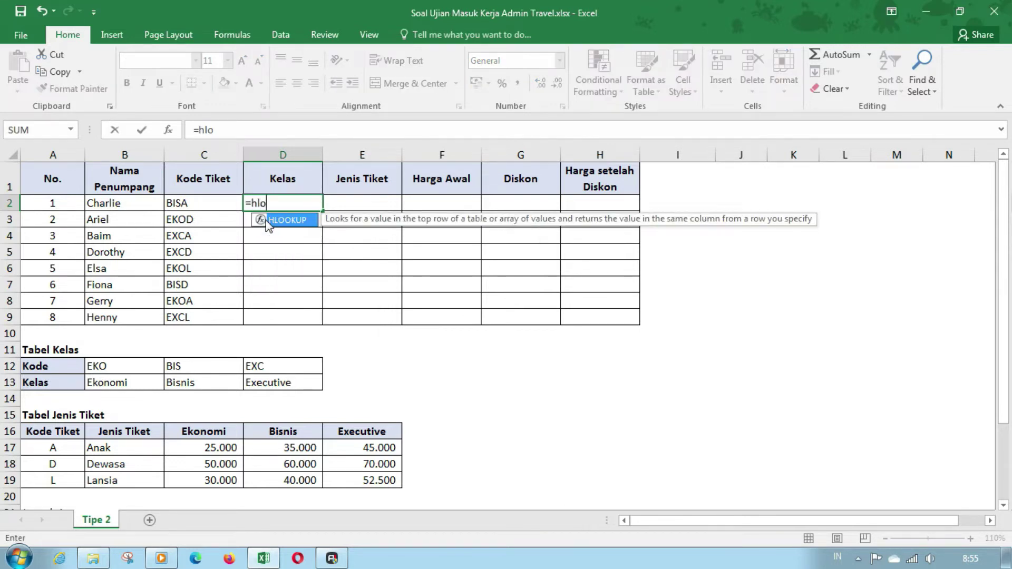
key("Tab")
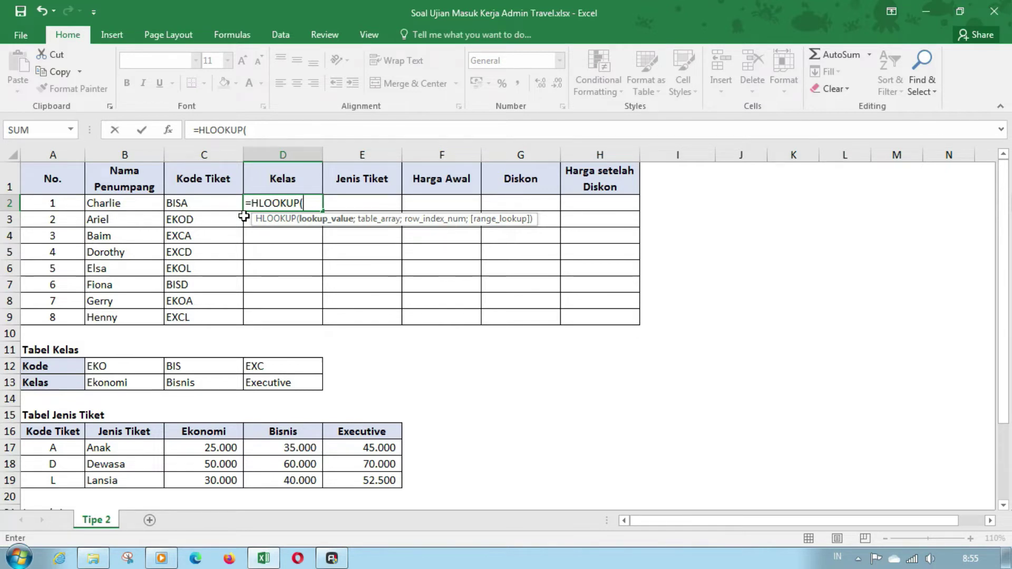
type("lef")
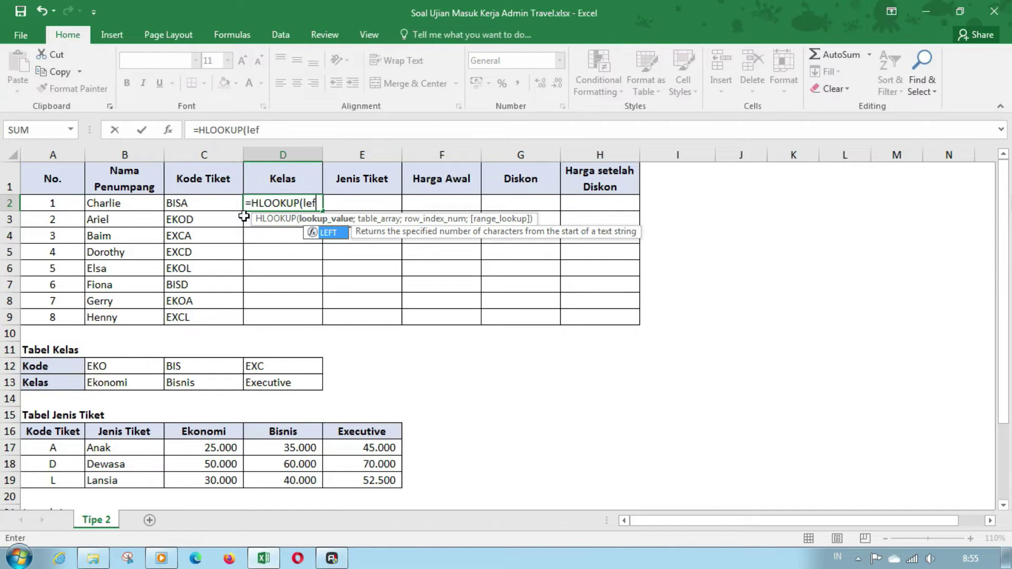
key("Tab")
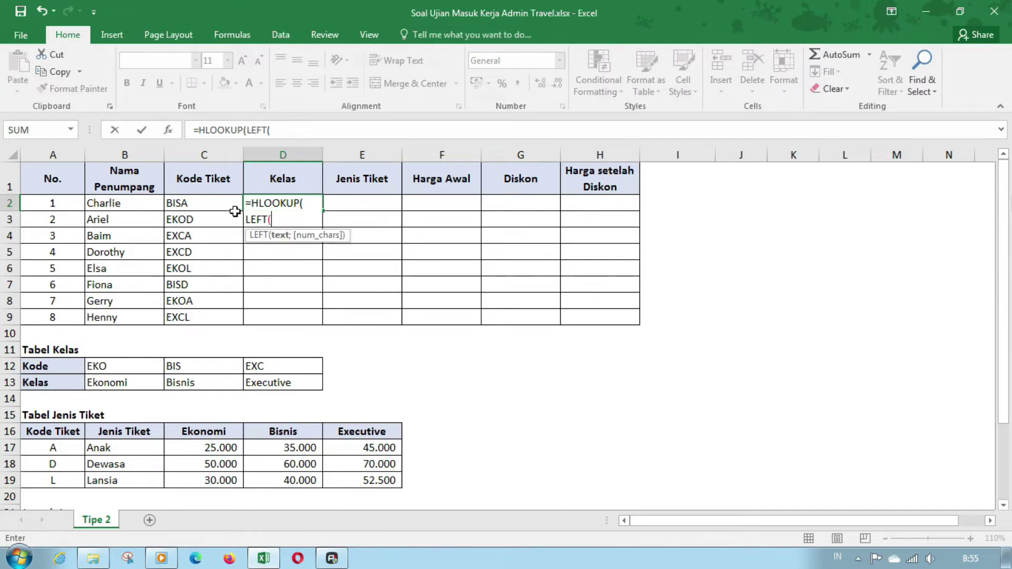
left_click(198, 203)
type(";")
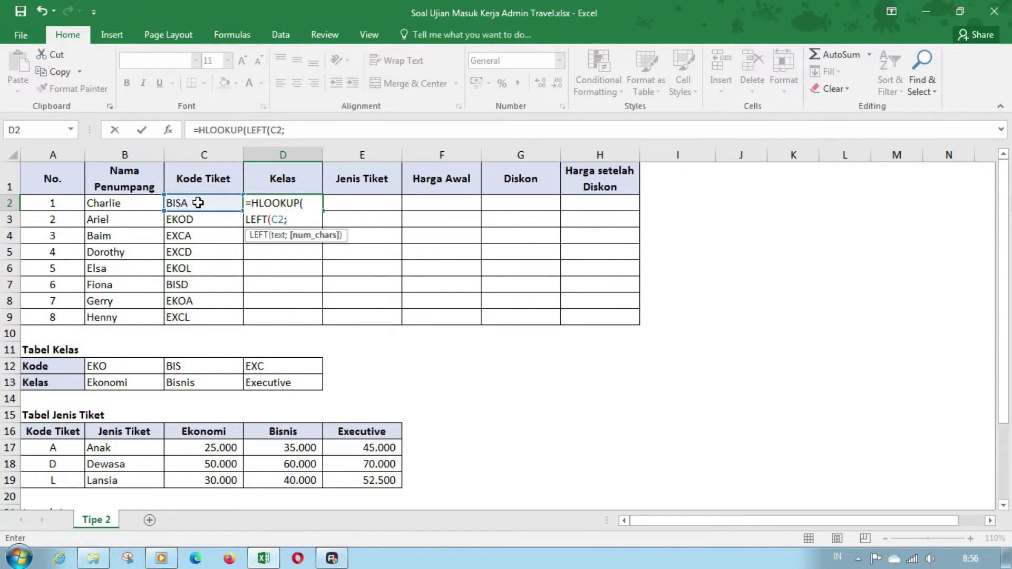
type("3")
type(")")
type(";")
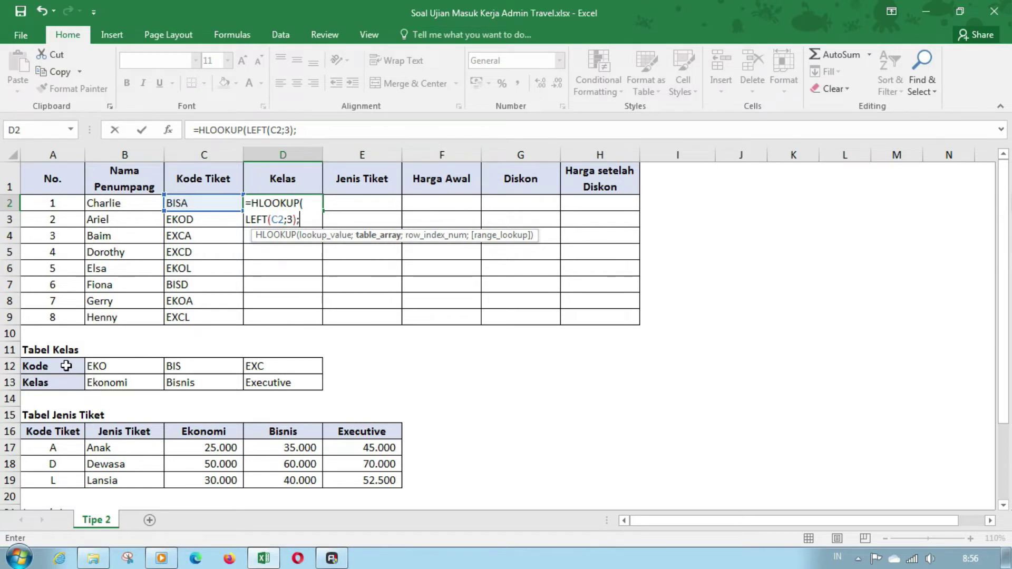
Finish the lookup with absolute range $A$12:$D$13, row 2, exact match, returning Bisnis
left_click_drag(70, 367, 286, 385)
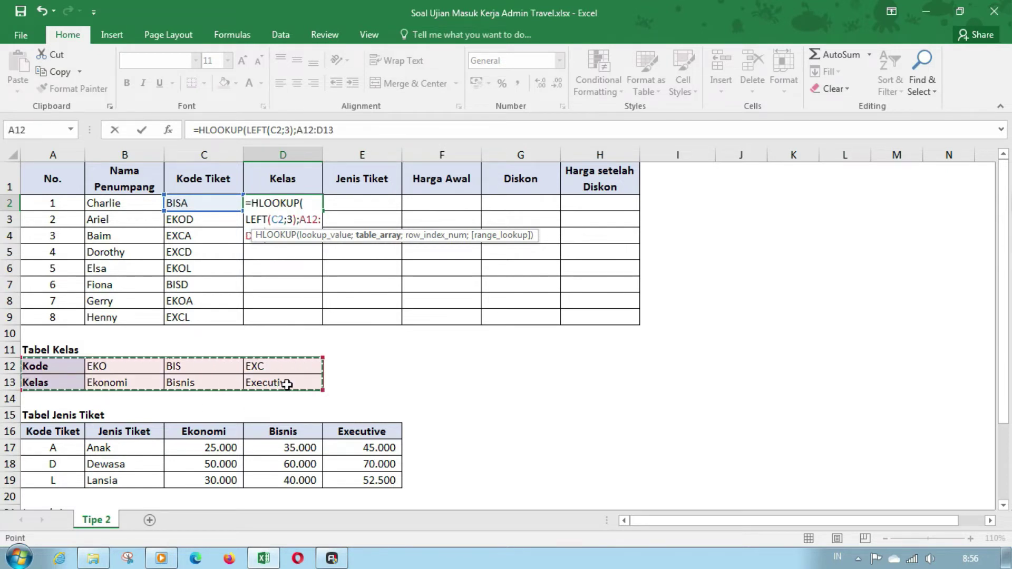
key("F4")
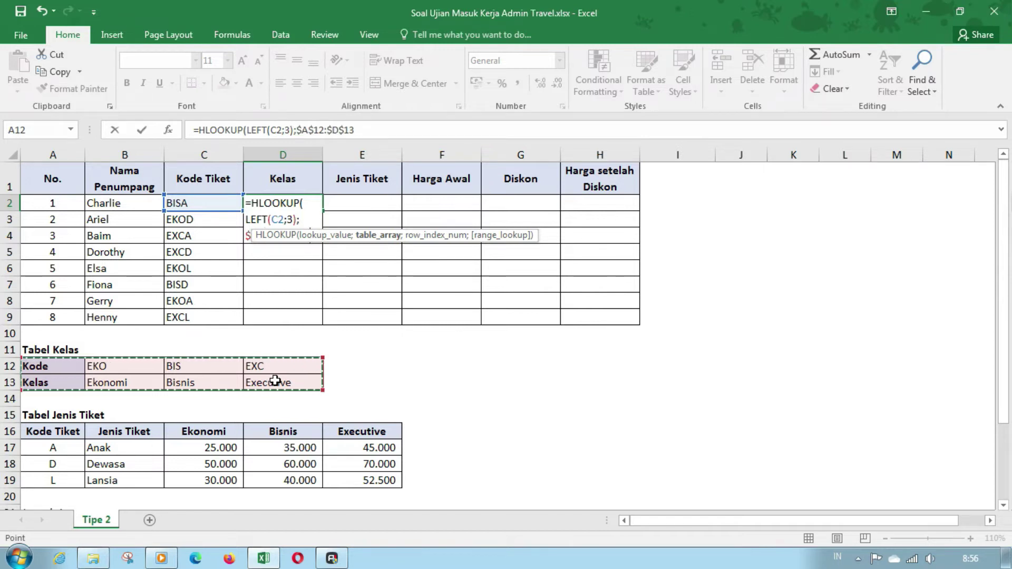
type(";")
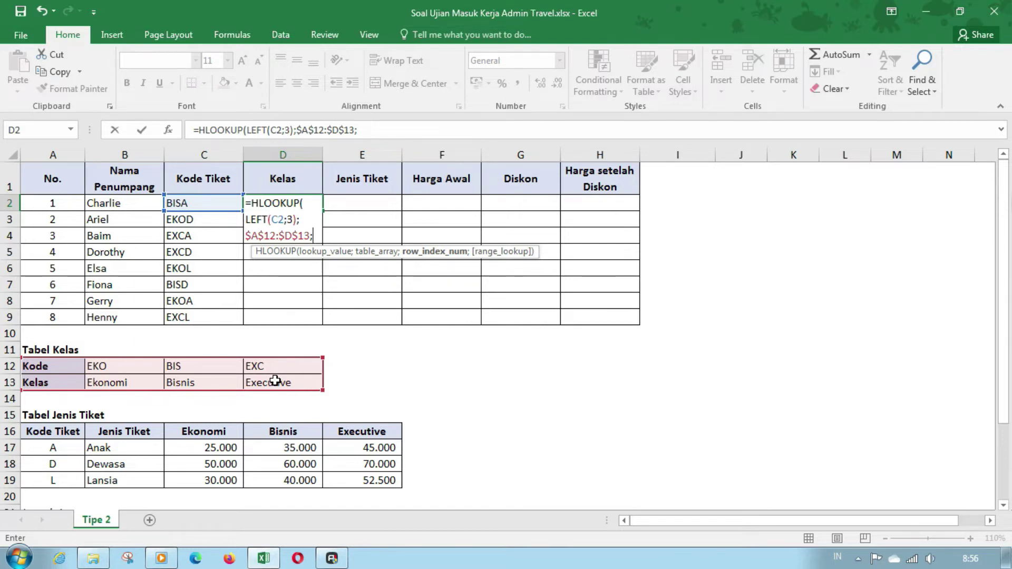
type("2;")
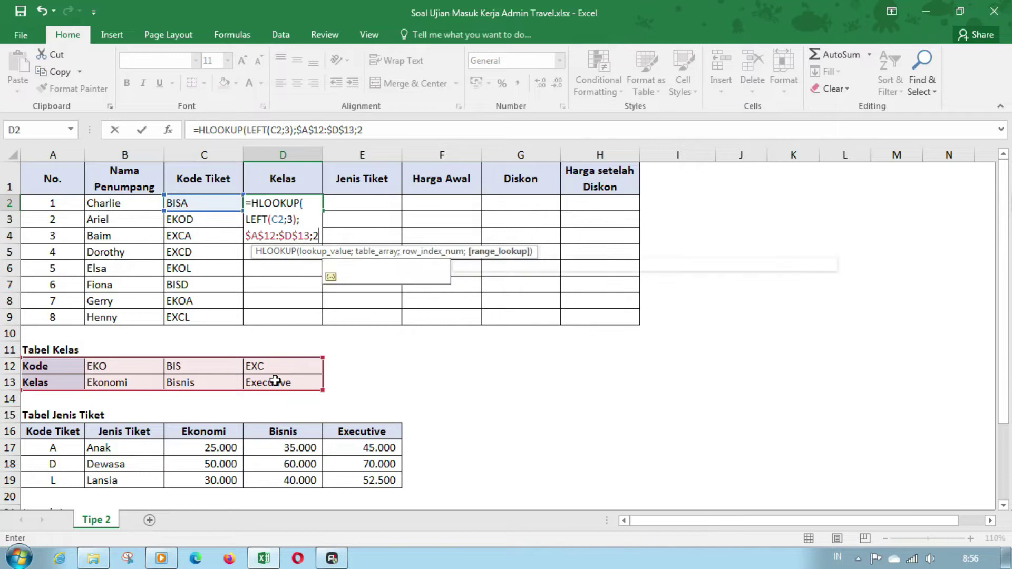
type("0")
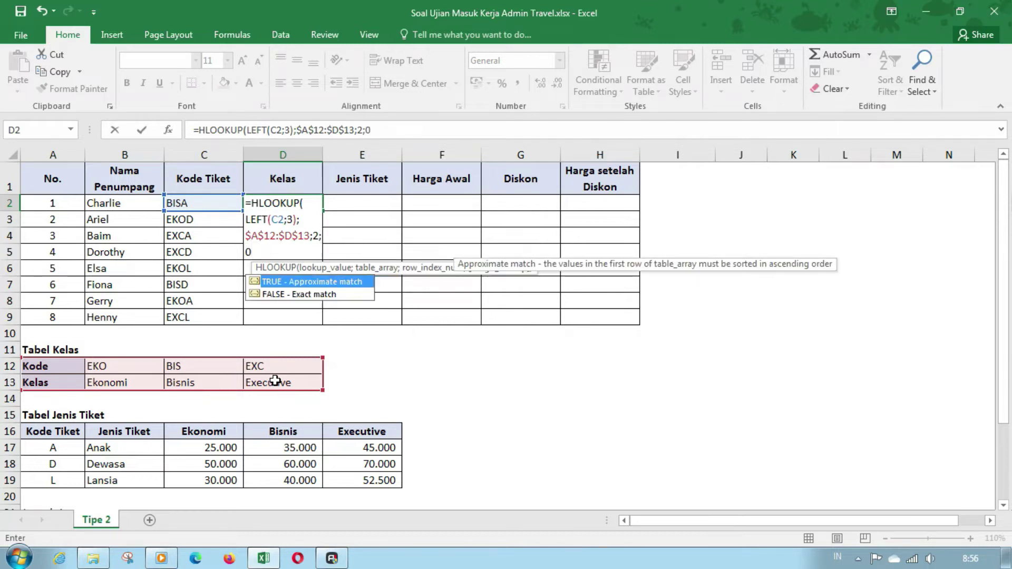
type(")")
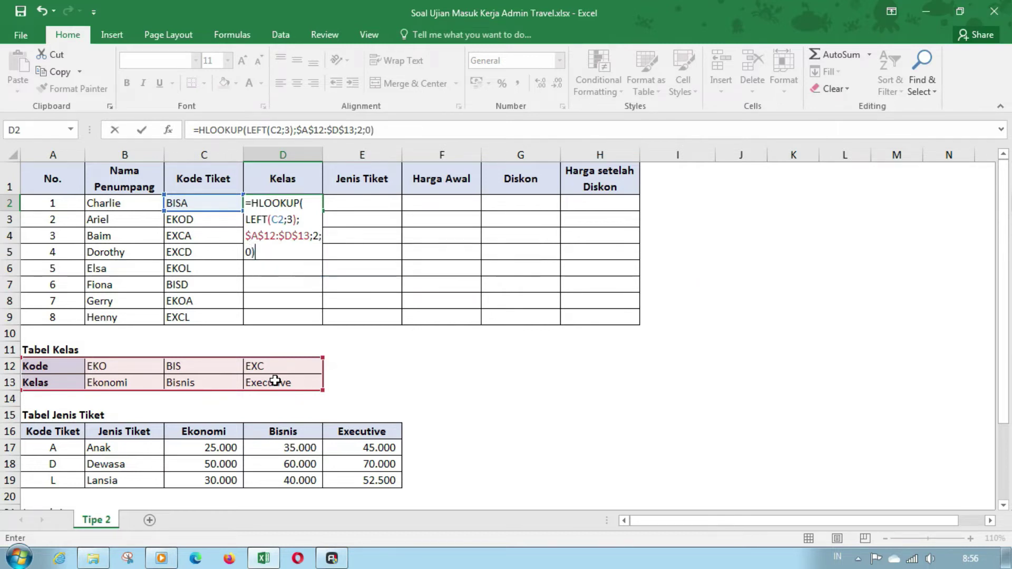
key("Return")
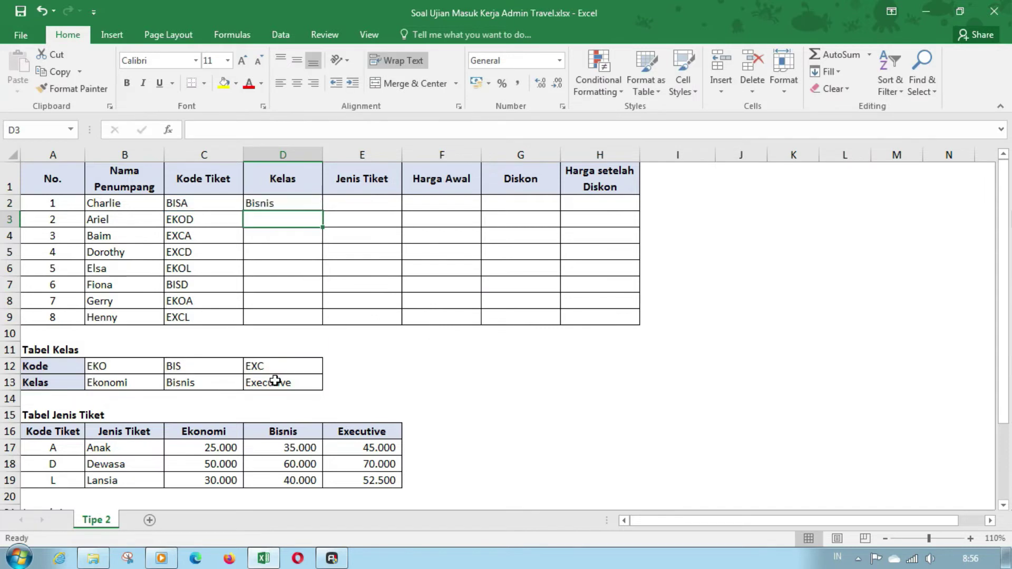
key("Up")
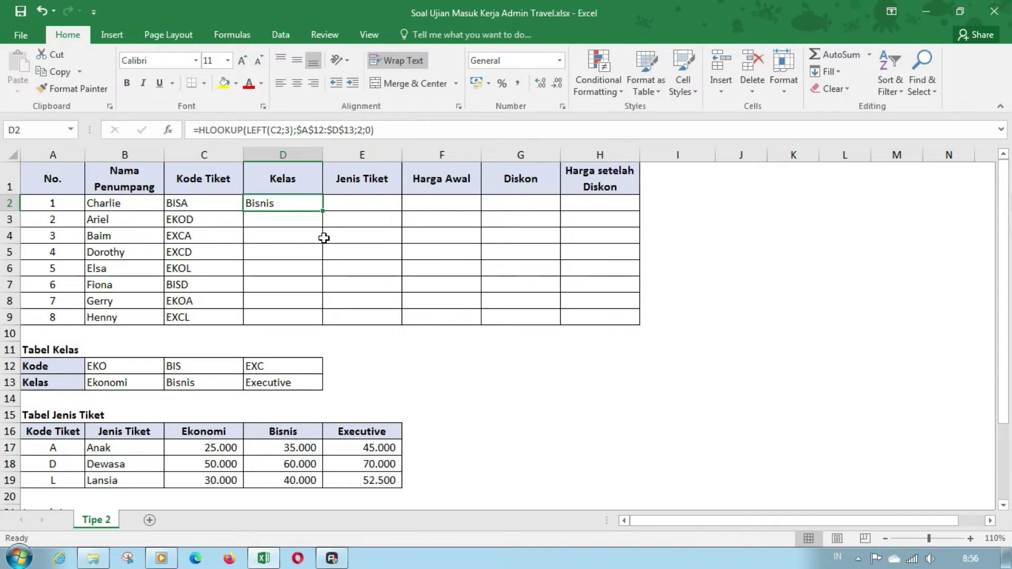
left_click_drag(323, 210, 322, 329)
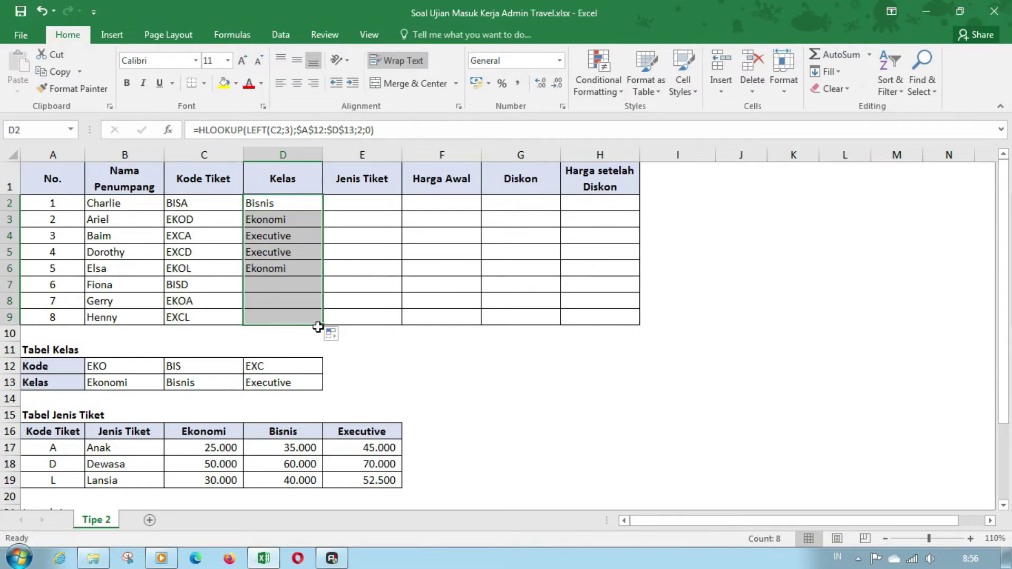
left_click(358, 270)
left_click(367, 205)
left_click_drag(291, 204, 311, 318)
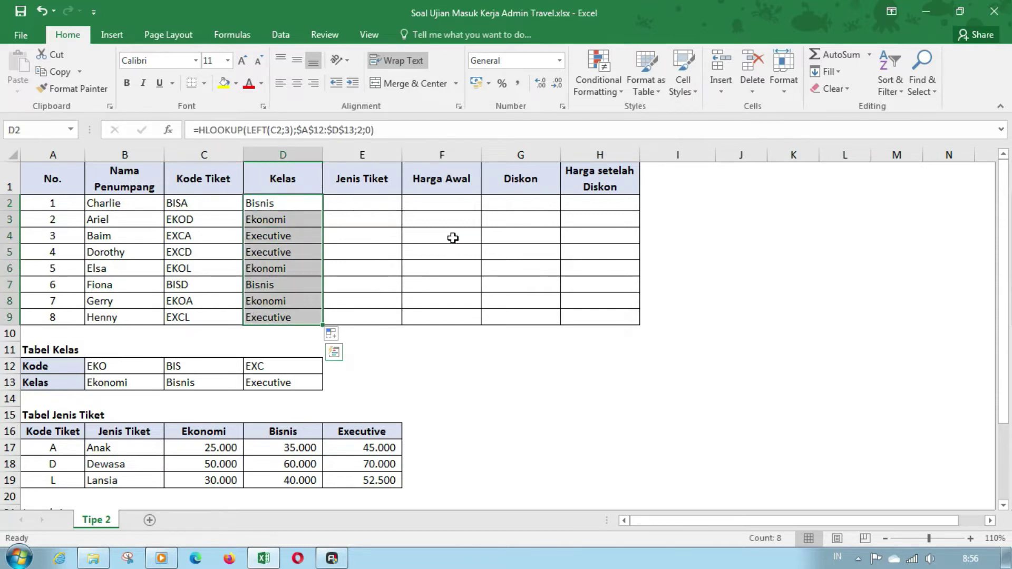
left_click(388, 202)
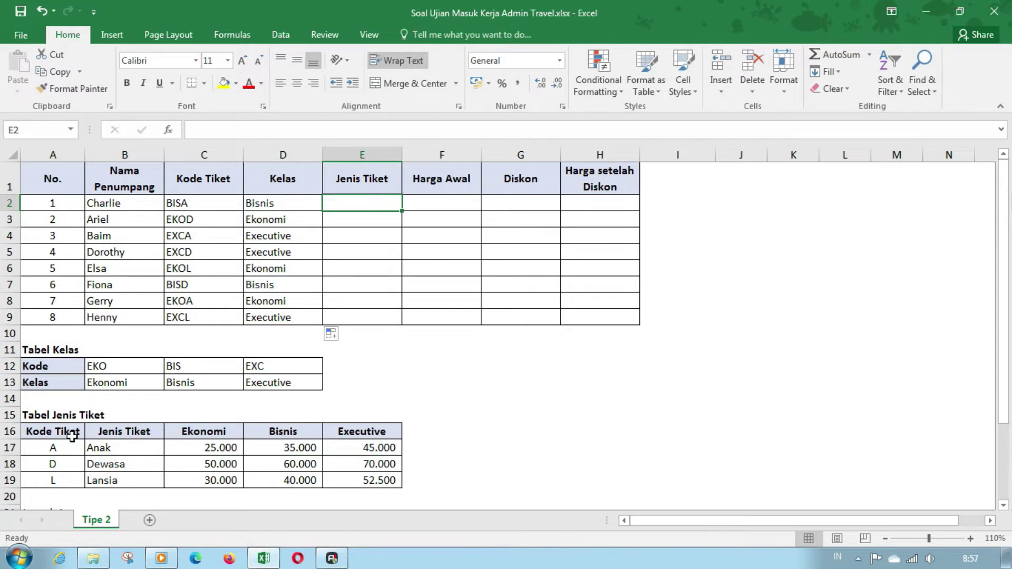
left_click_drag(71, 437, 377, 477)
left_click(354, 207)
left_click_drag(69, 435, 68, 479)
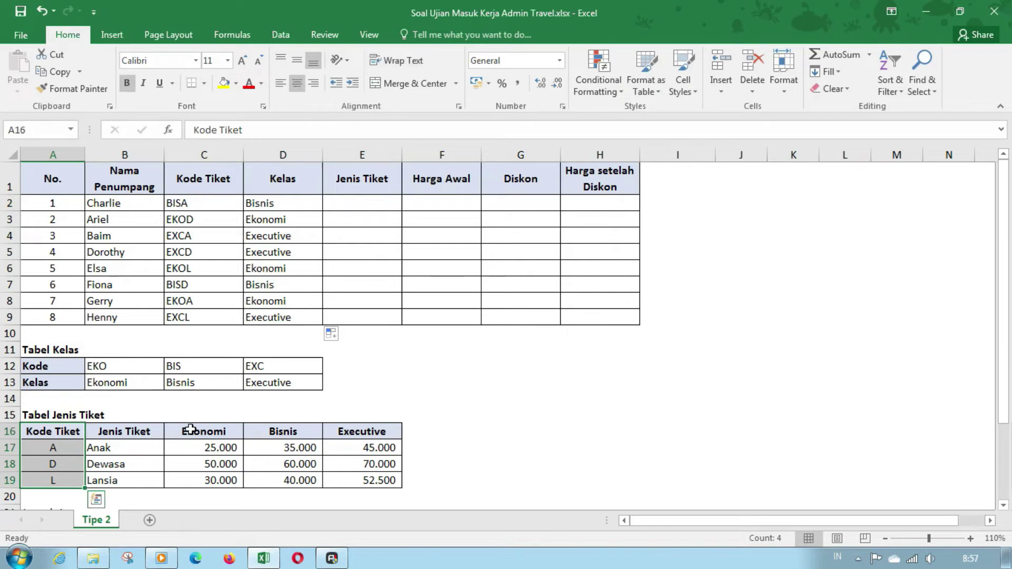
Enter =VLOOKUP(RIGHT(C2;1);$A$16:$E$19;2;0) in E2 to get the ticket type
left_click(357, 203)
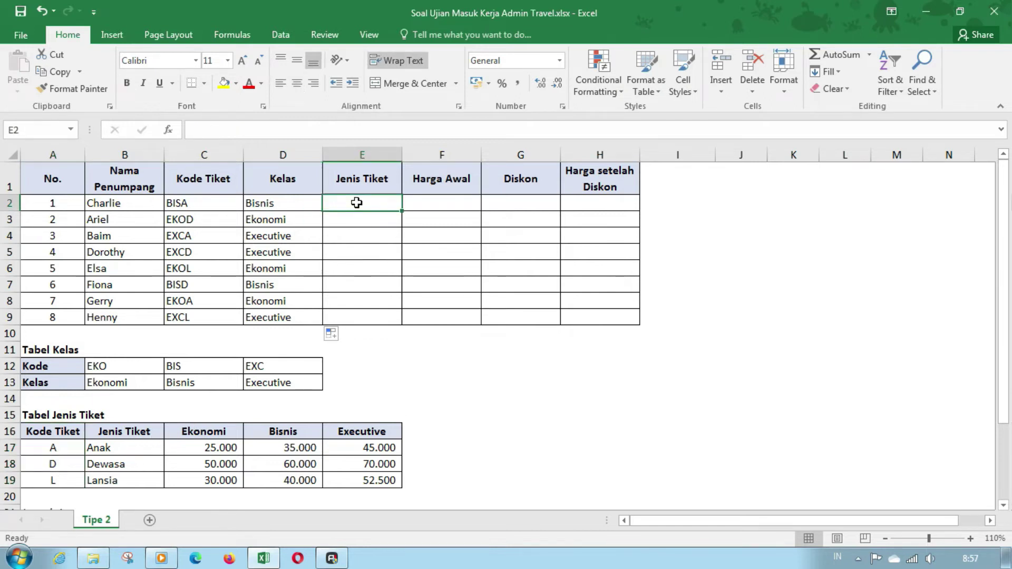
type("=vl")
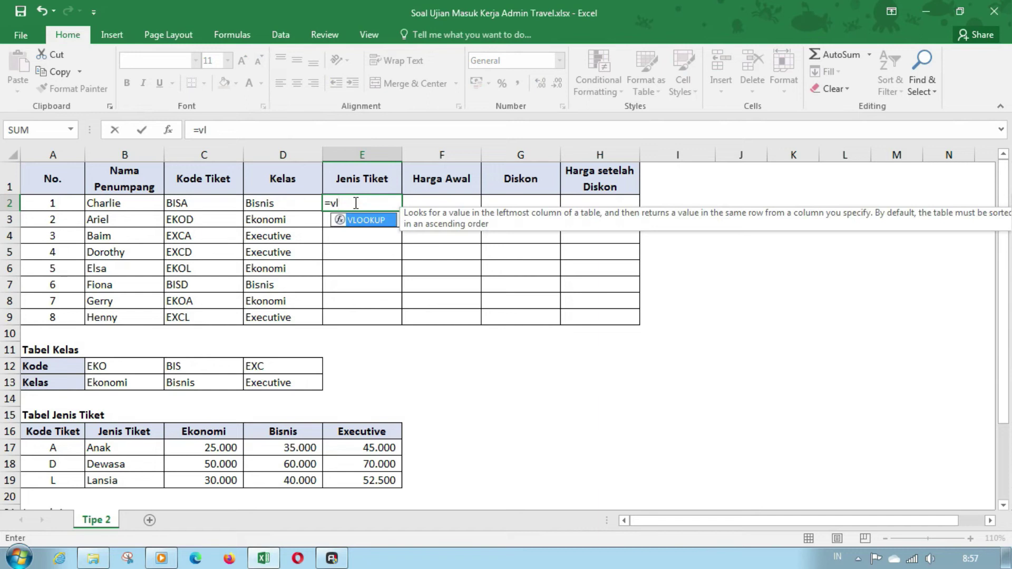
key("Tab")
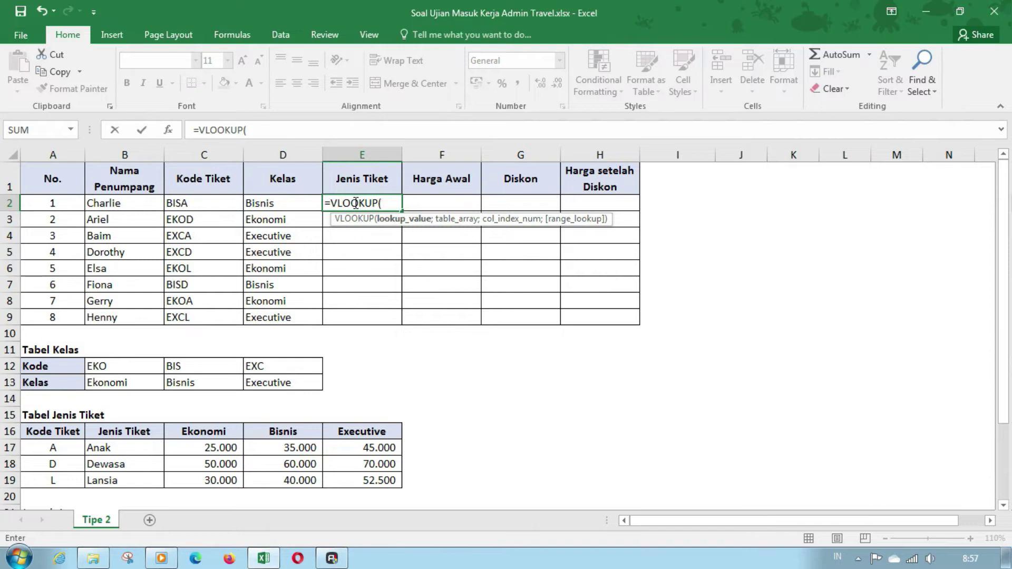
type("RIGHT(")
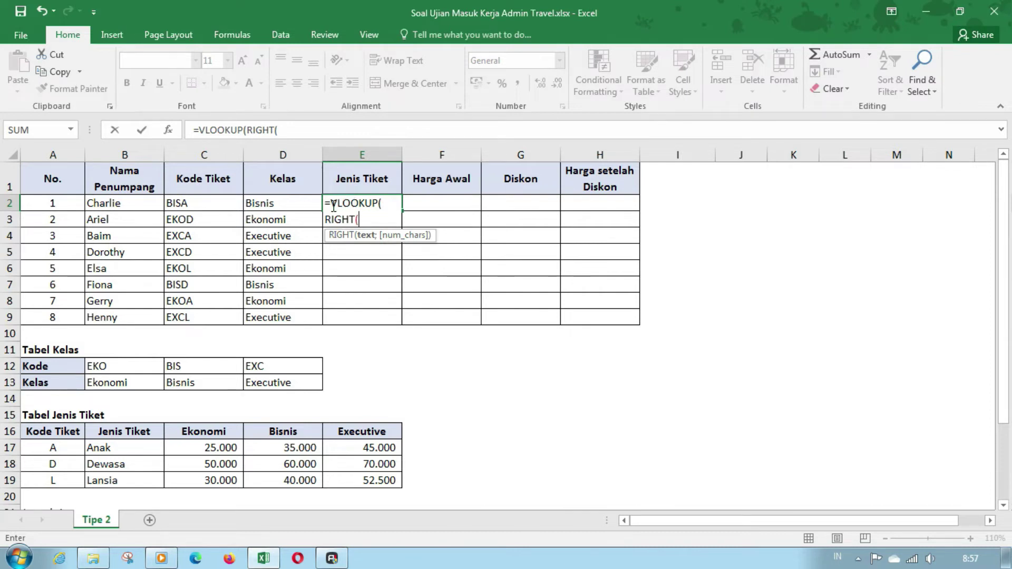
left_click(219, 205)
type(";")
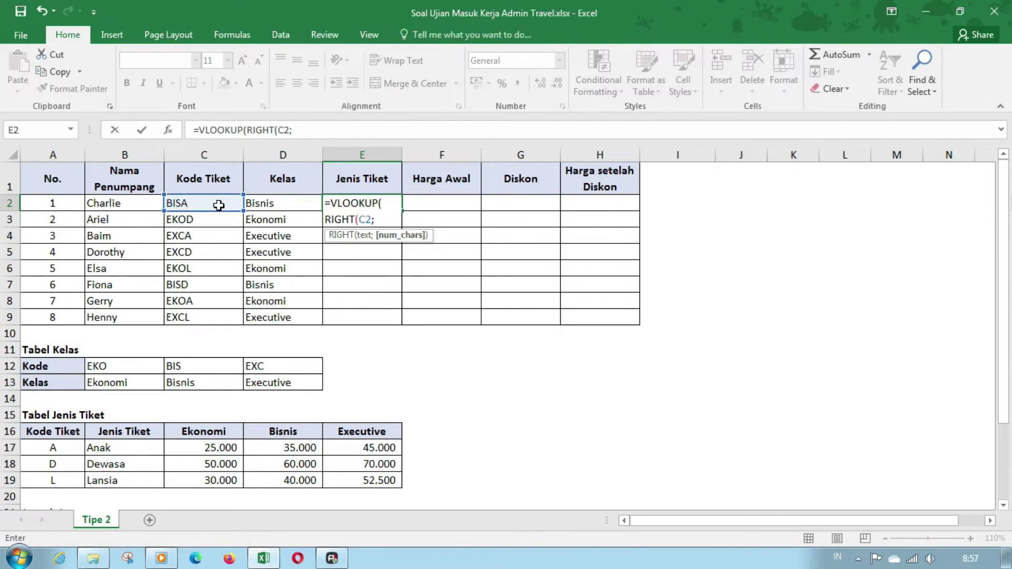
type("1")
type(")")
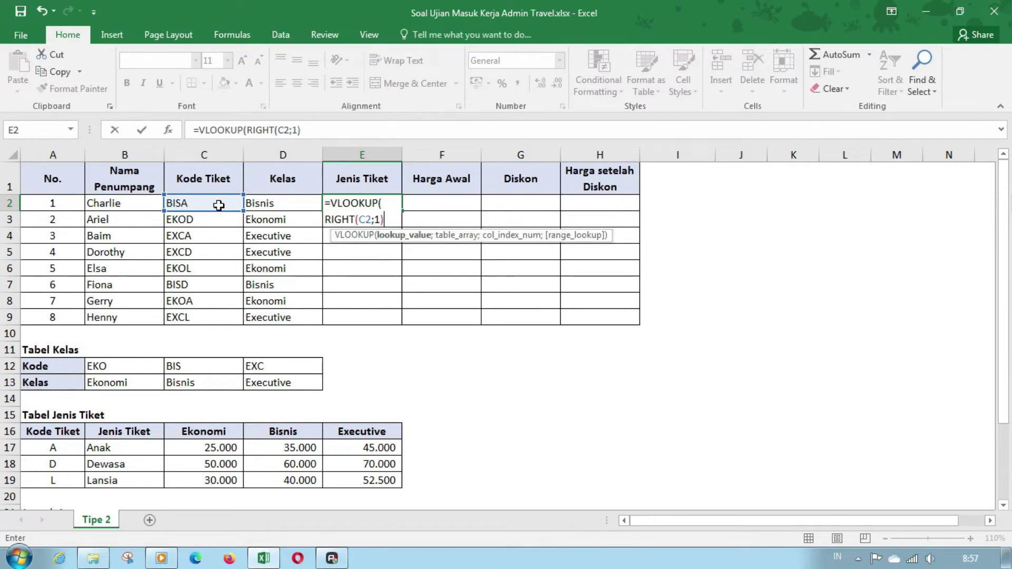
type(";")
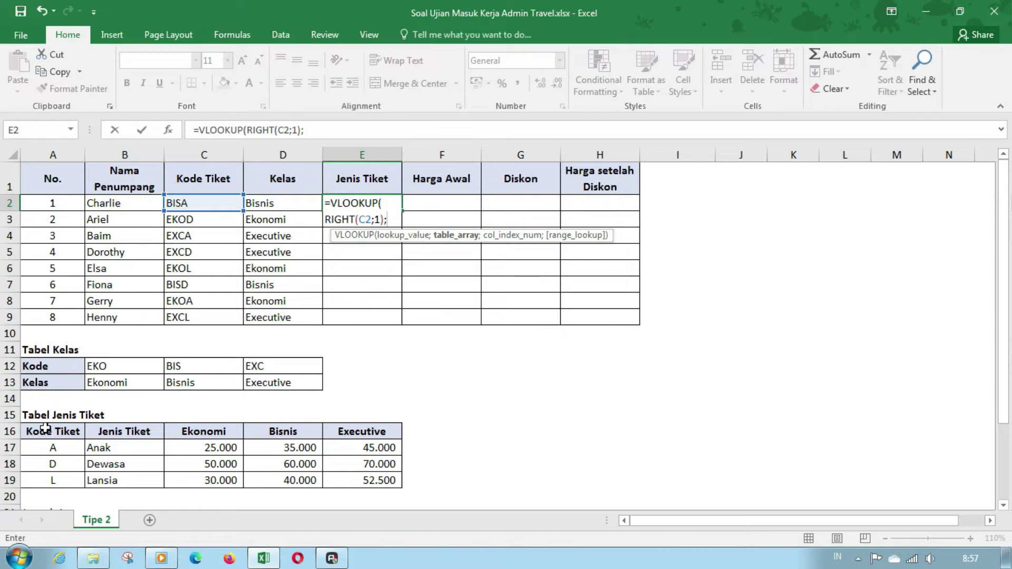
mouse_move(45, 428)
left_mouse_down()
mouse_move(318, 481)
mouse_move(399, 483)
left_mouse_up()
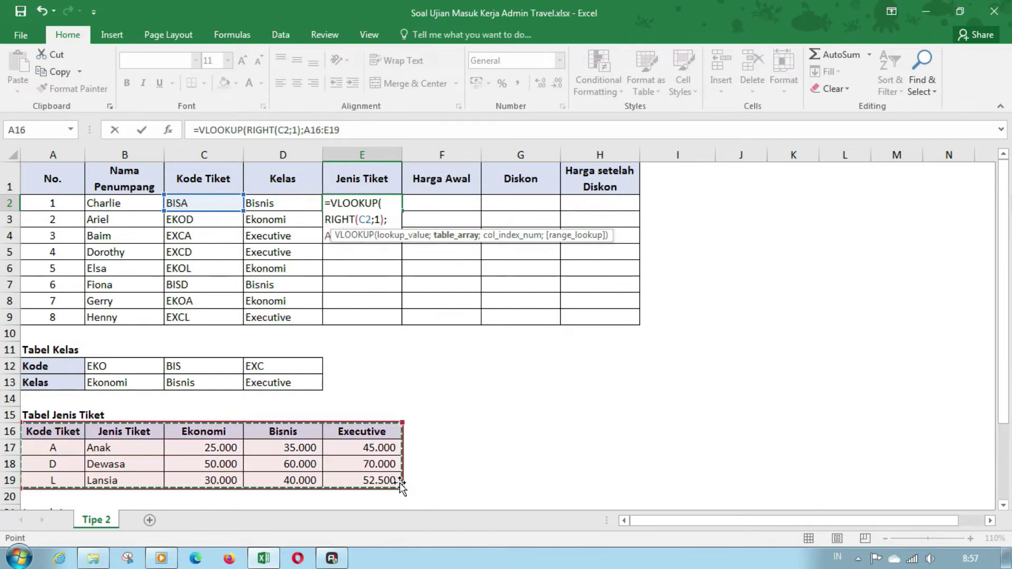
key("F4")
type("$E$19;")
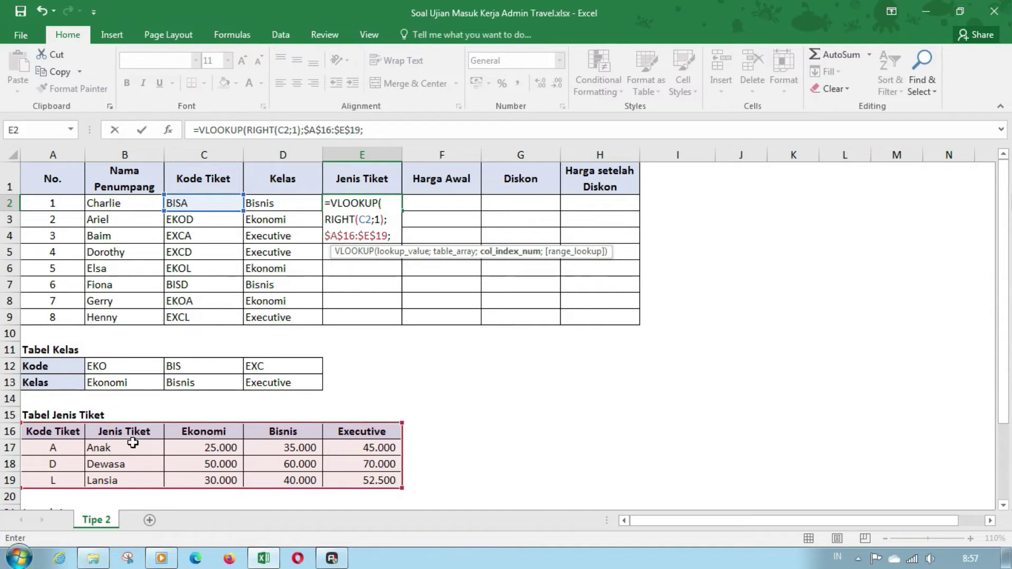
type("2")
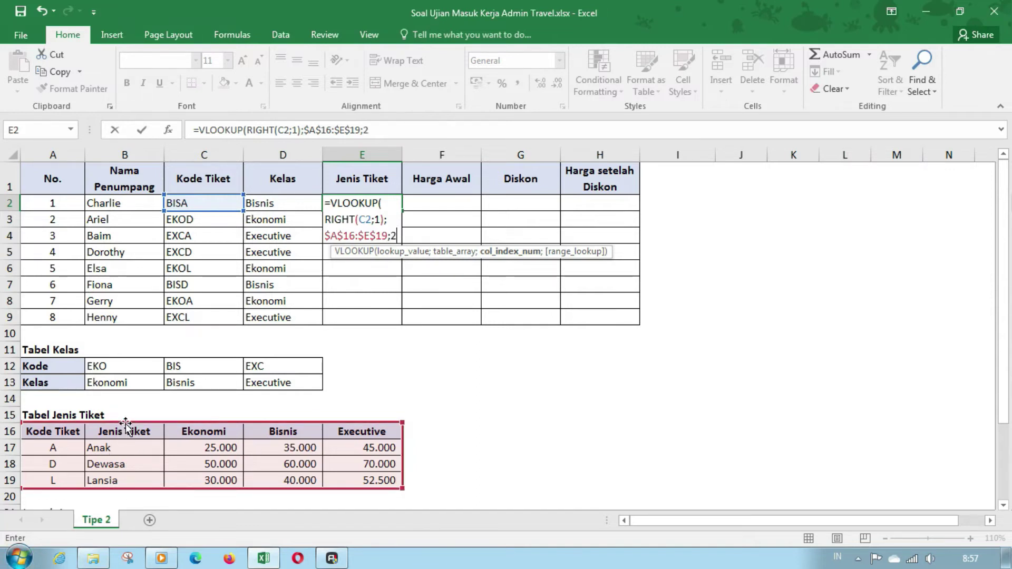
type(";")
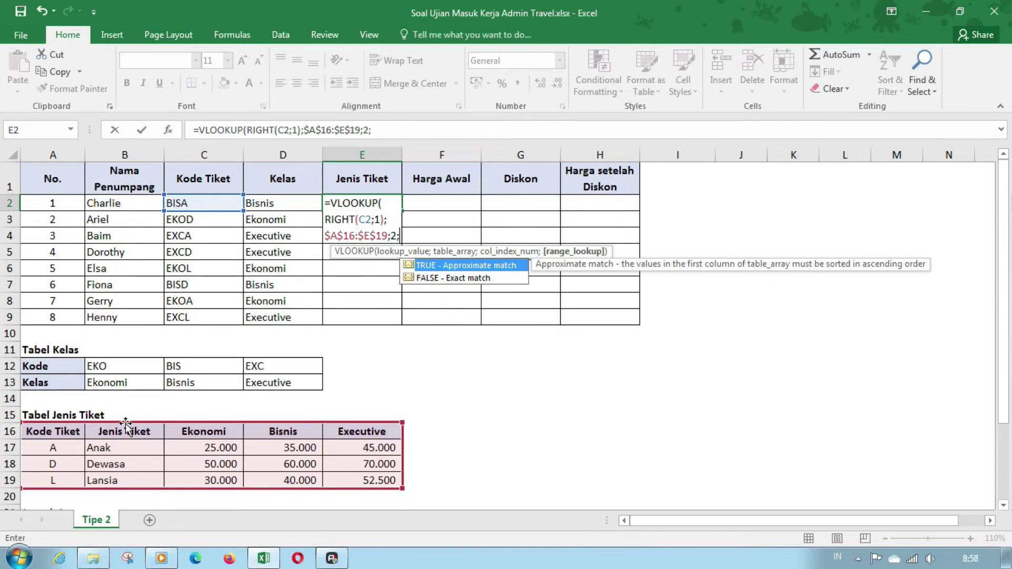
type("0")
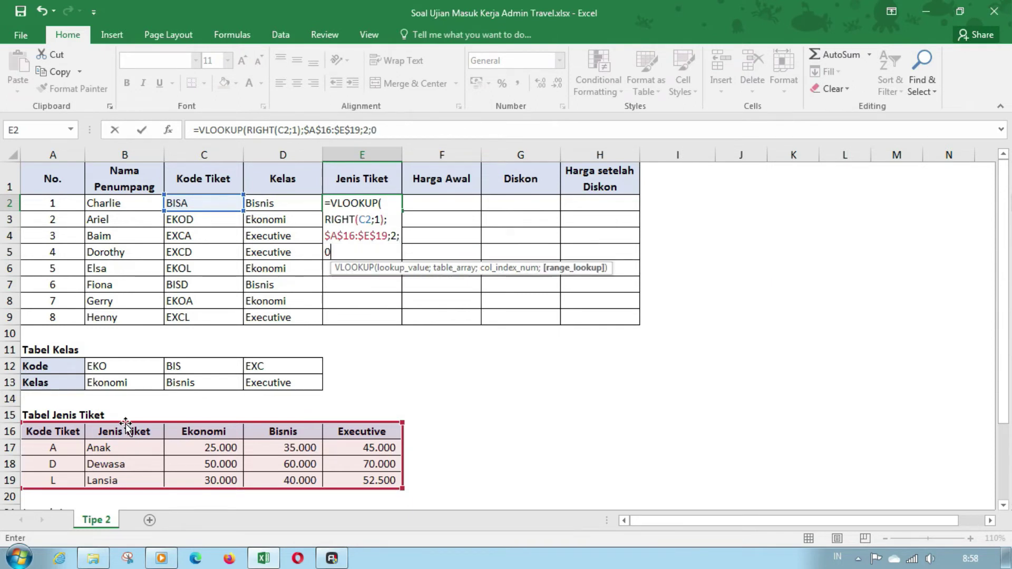
key("Return")
Copy the Jenis Tiket formula down through E9
key("Up")
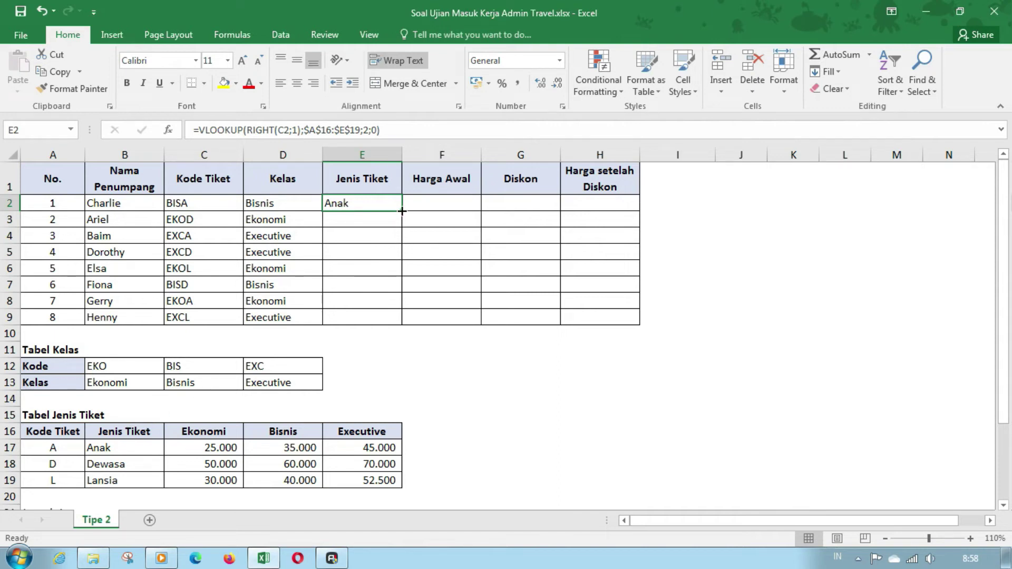
left_click_drag(402, 211, 392, 324)
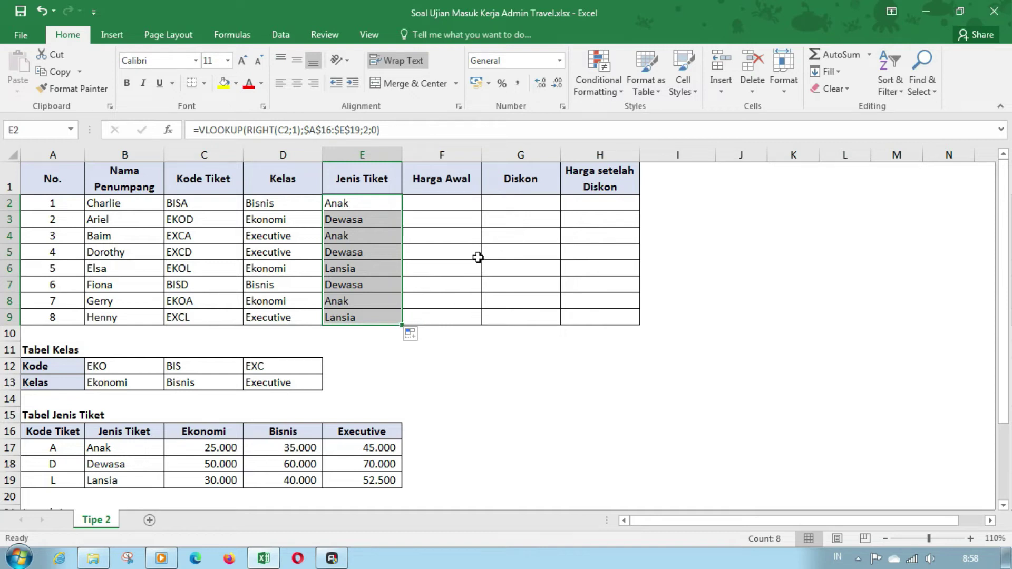
left_click(464, 202)
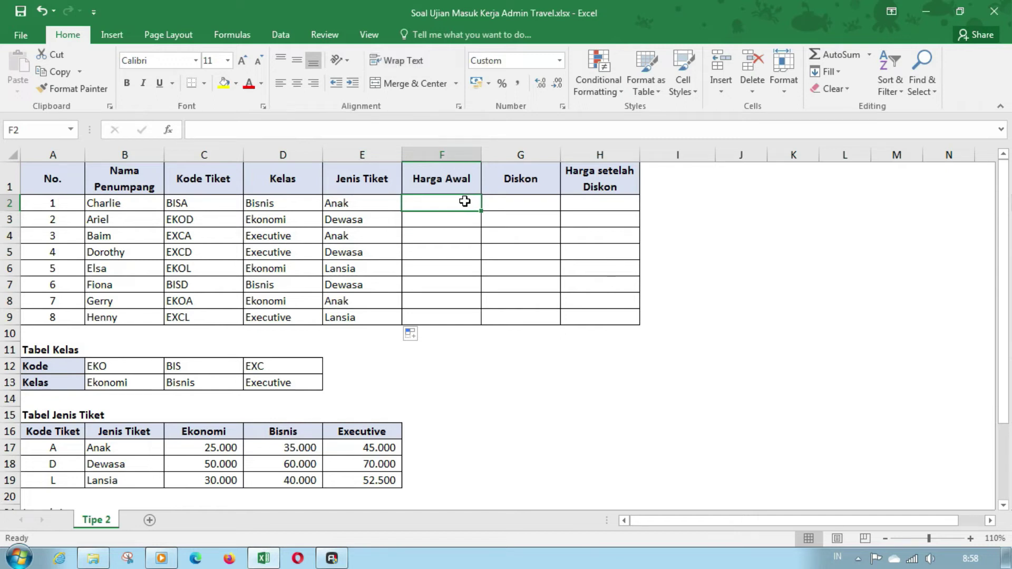
left_click(66, 431)
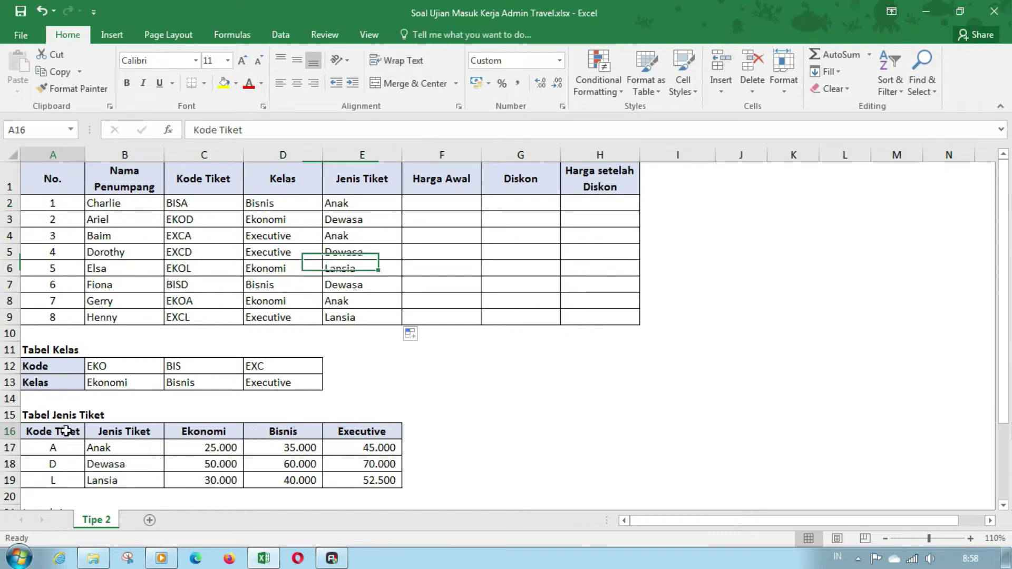
left_click_drag(66, 431, 377, 478)
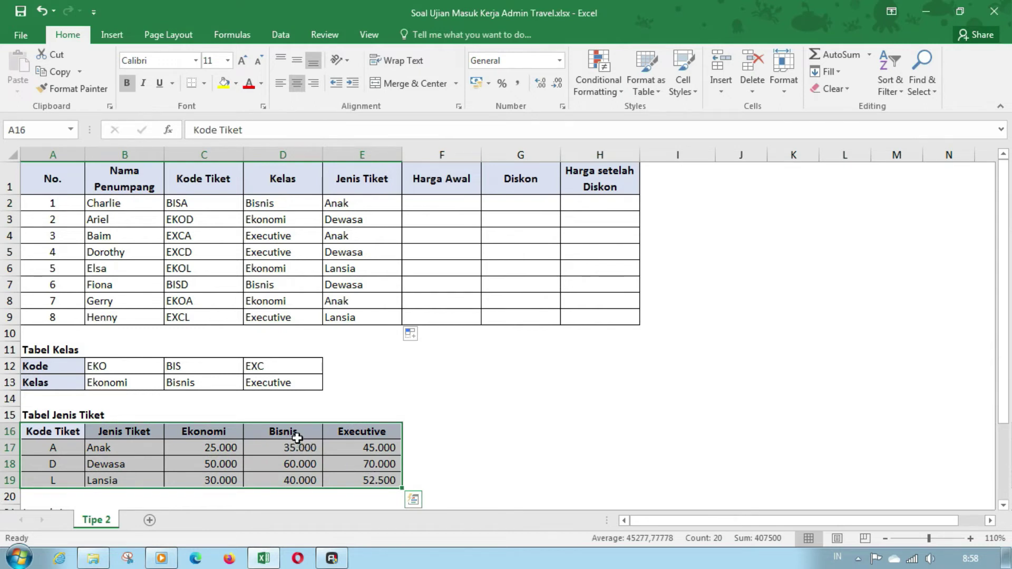
left_click(266, 444)
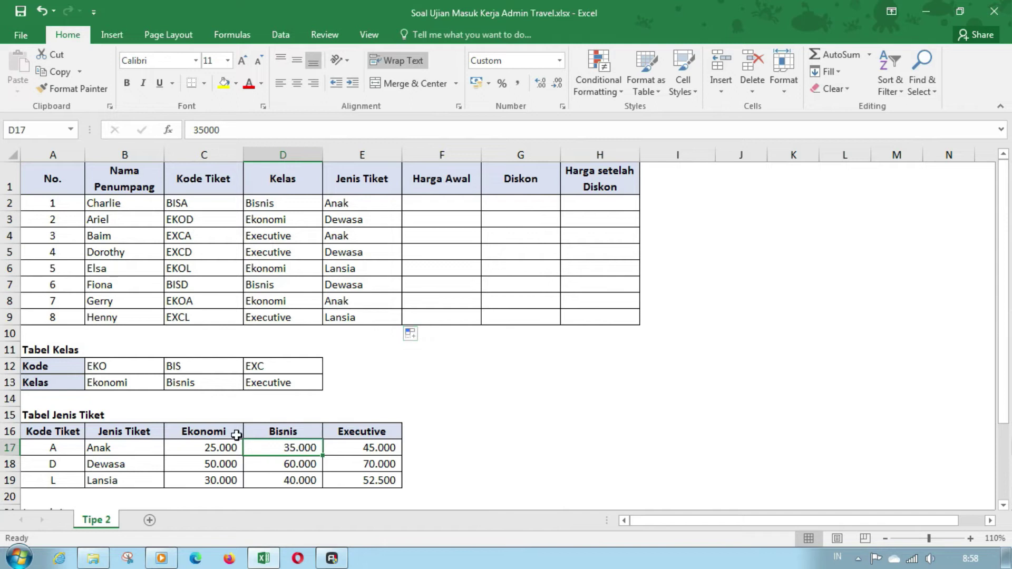
left_click_drag(234, 434, 225, 478)
left_click_drag(287, 432, 295, 479)
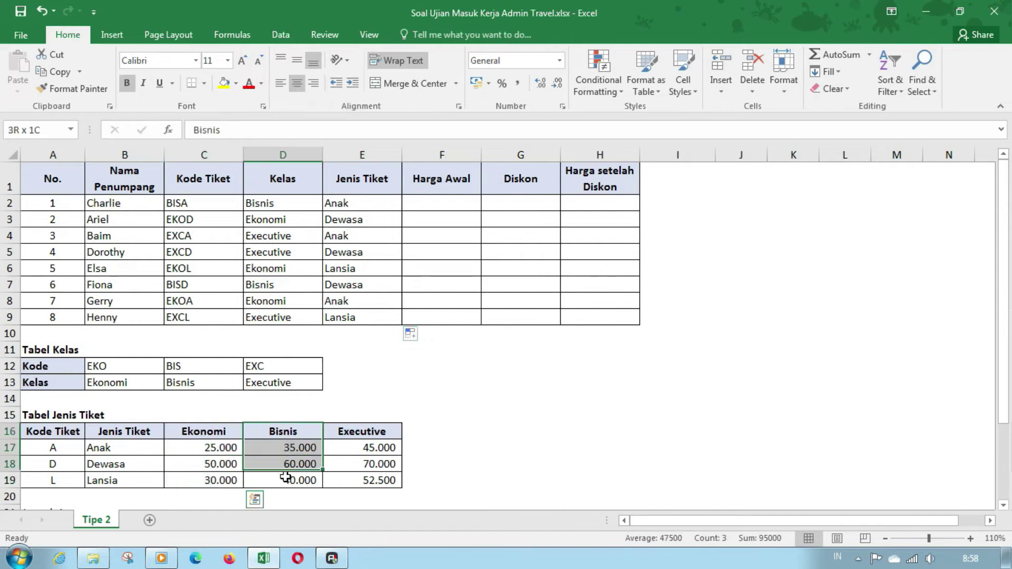
left_click_drag(383, 431, 377, 479)
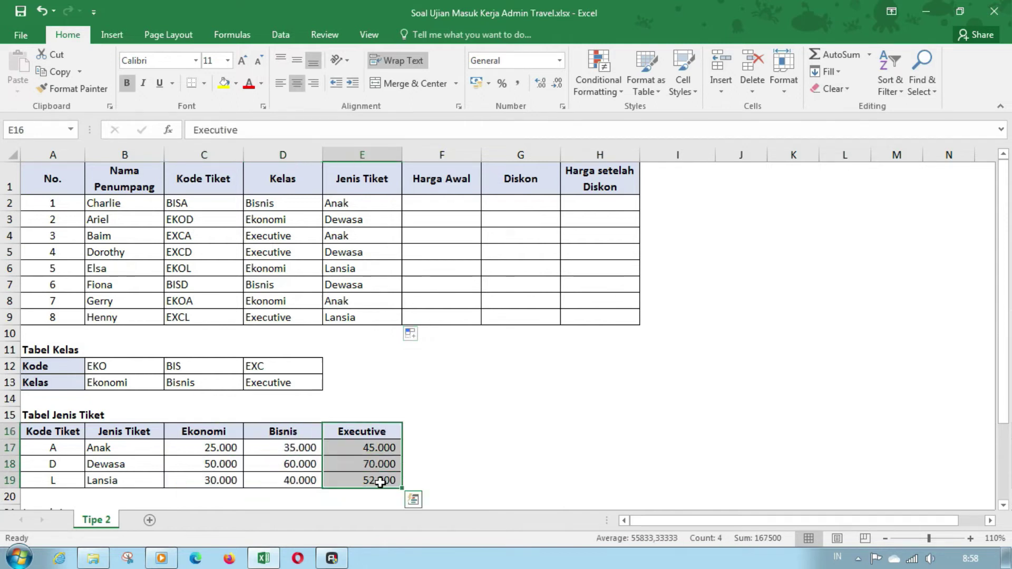
left_click(430, 204)
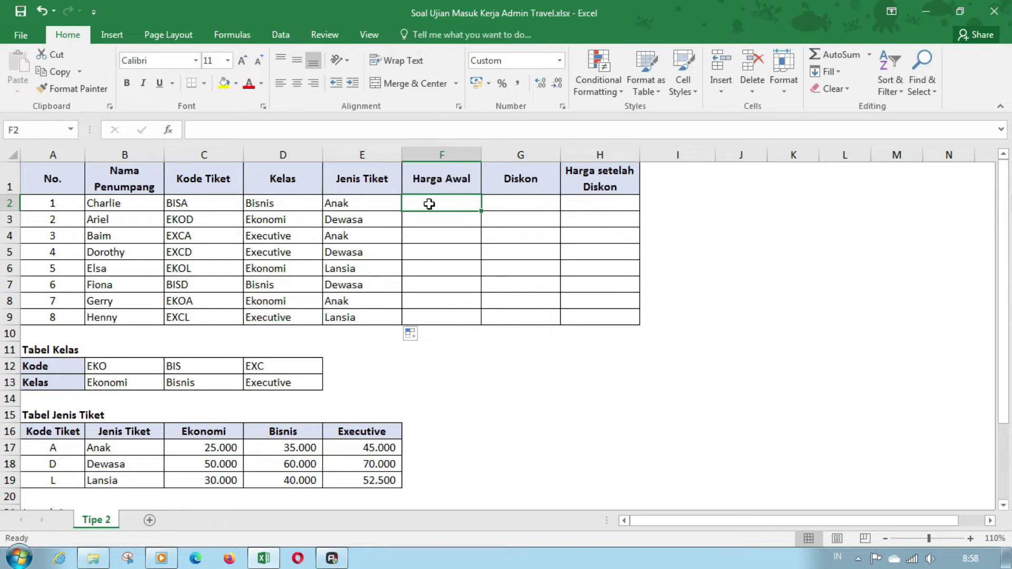
In F2, start a VLOOKUP of E2 in the absolute price table $B$16:$E$19
type("=vl")
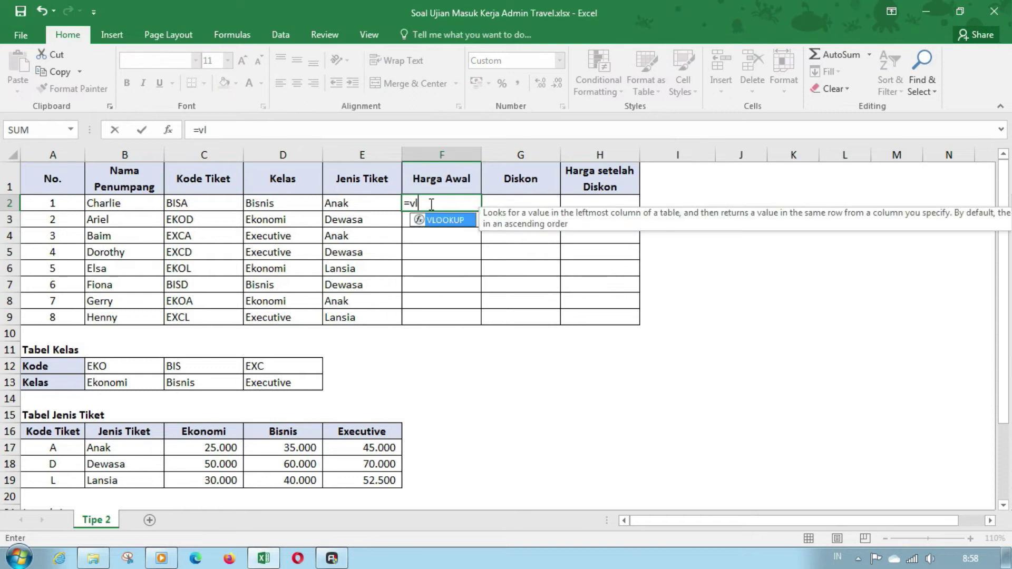
key("Tab")
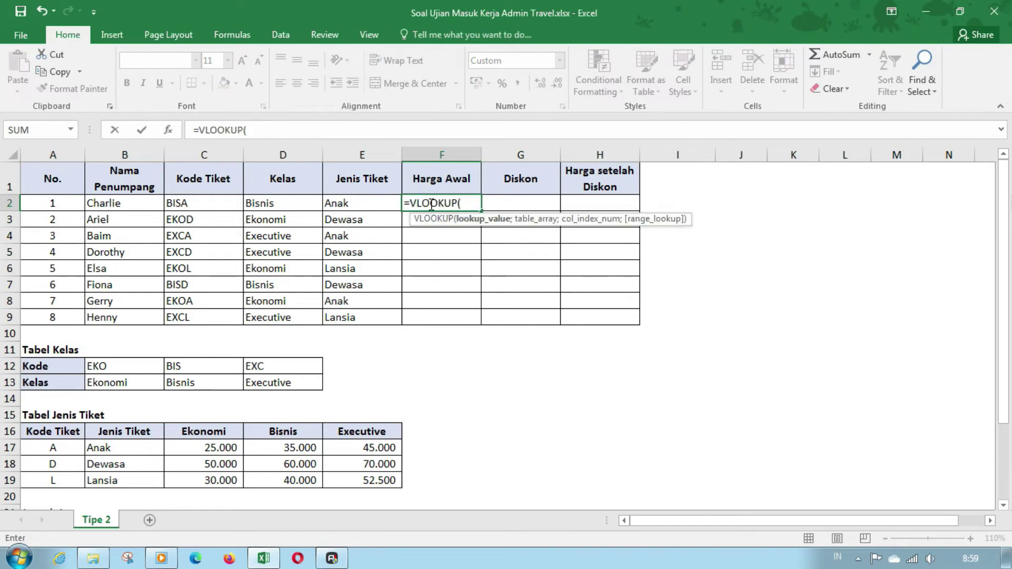
left_click(360, 204)
type(";")
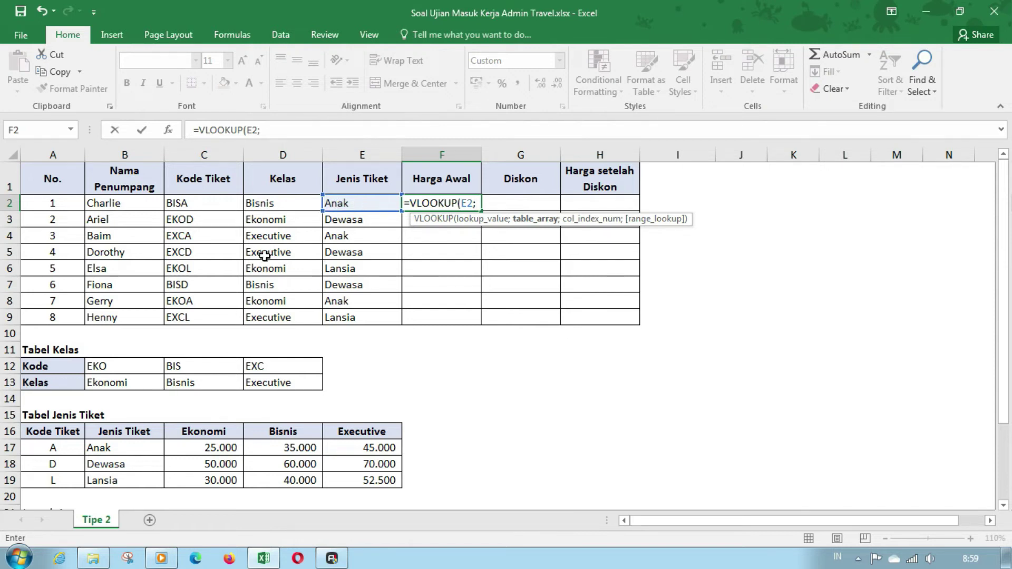
left_click_drag(130, 428, 367, 480)
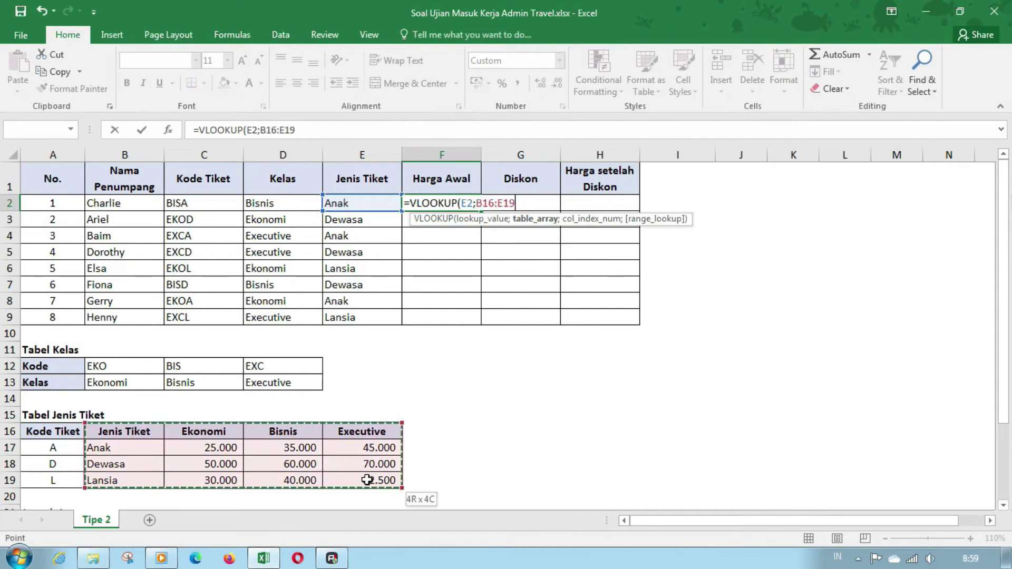
key("F4")
type("$E$19;")
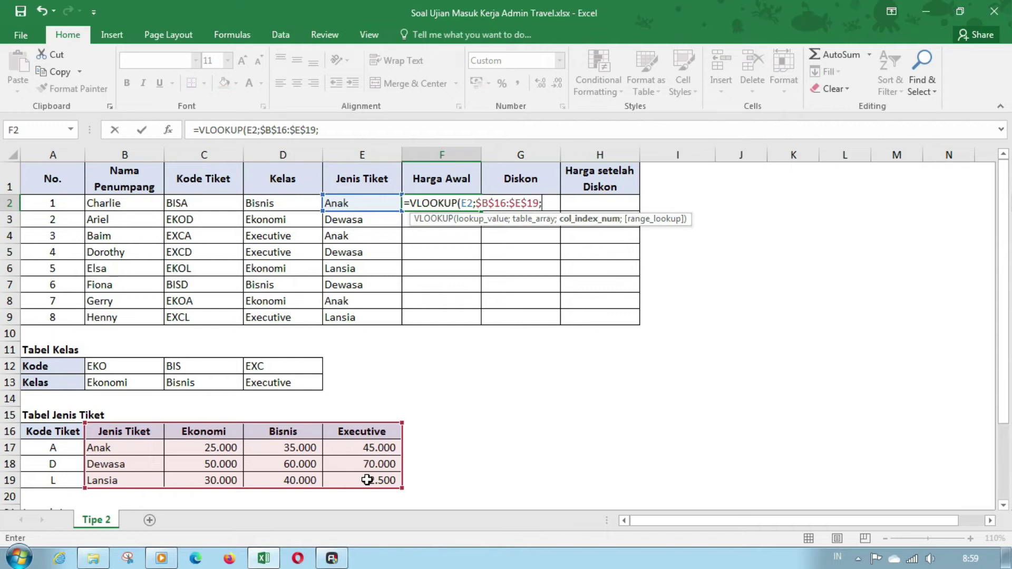
Add MATCH(D2;$B$16:$E$16;0) as the column index with exact match and commit it
type("ma")
key("Tab")
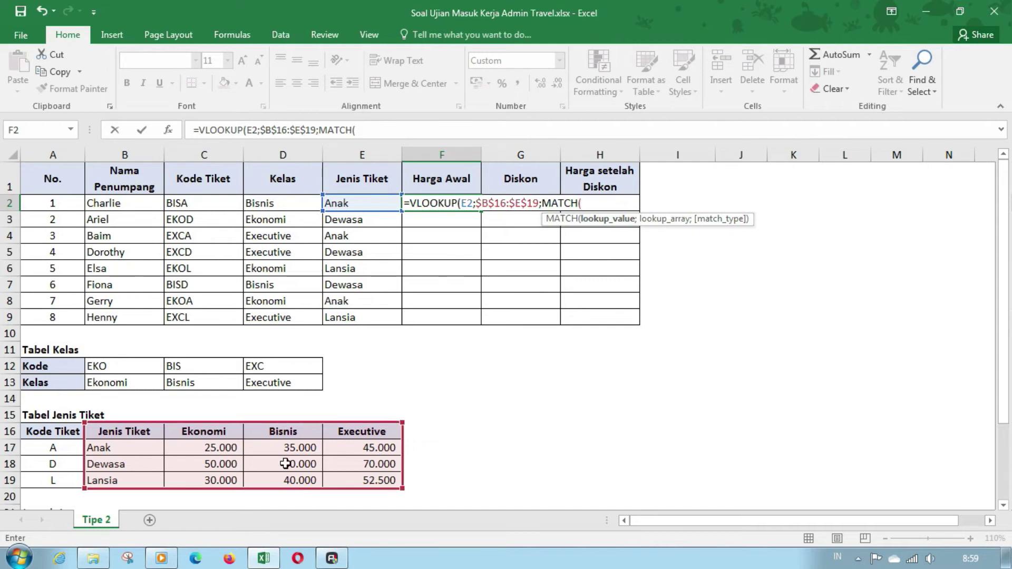
left_click(285, 201)
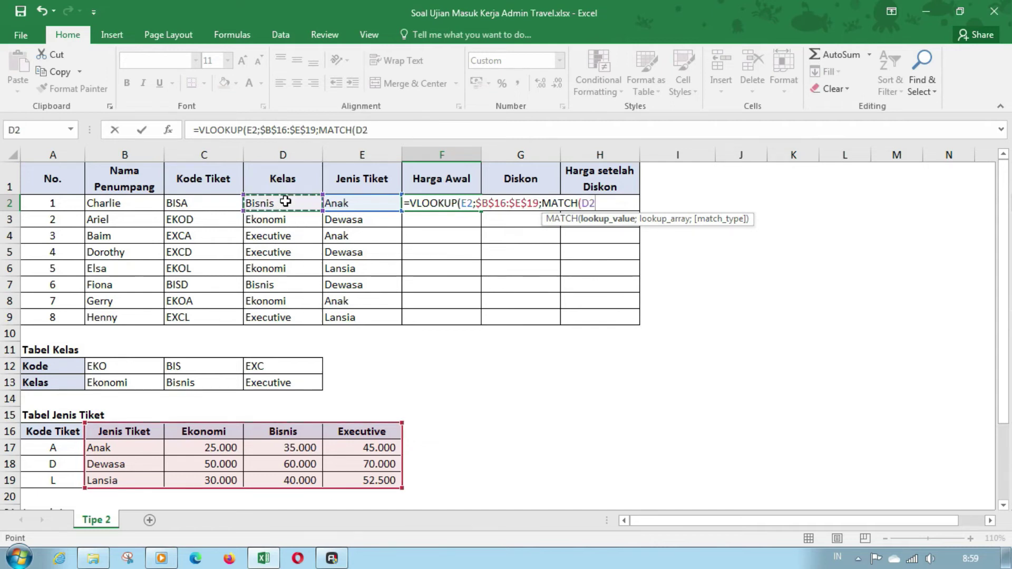
type(";")
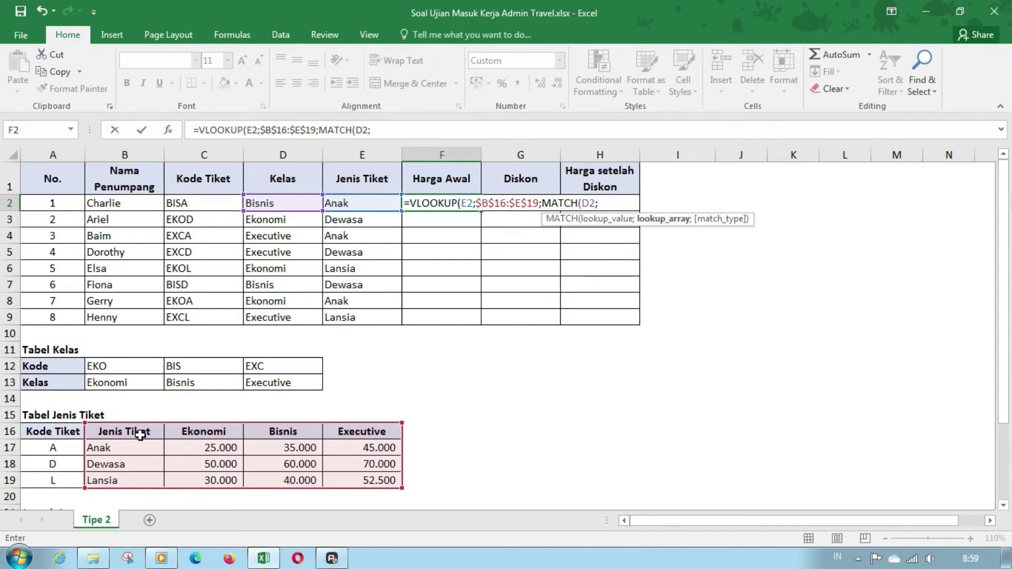
left_click_drag(133, 435, 360, 434)
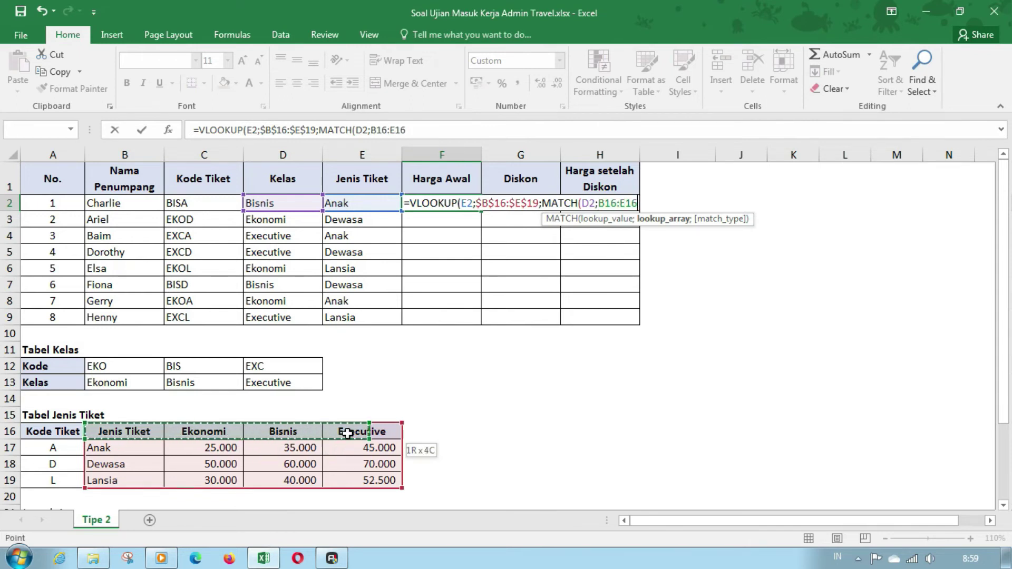
key("F4")
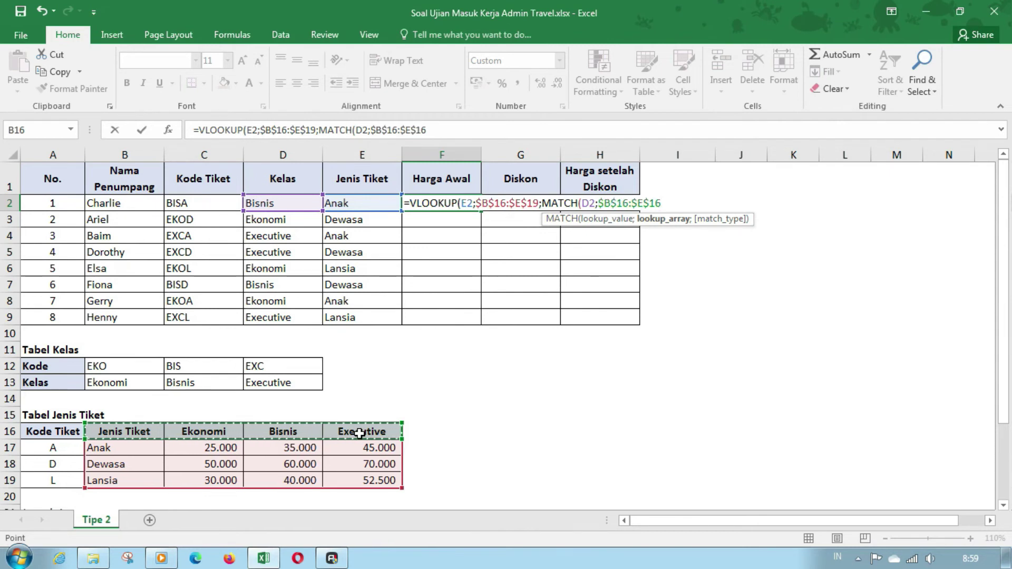
type(";")
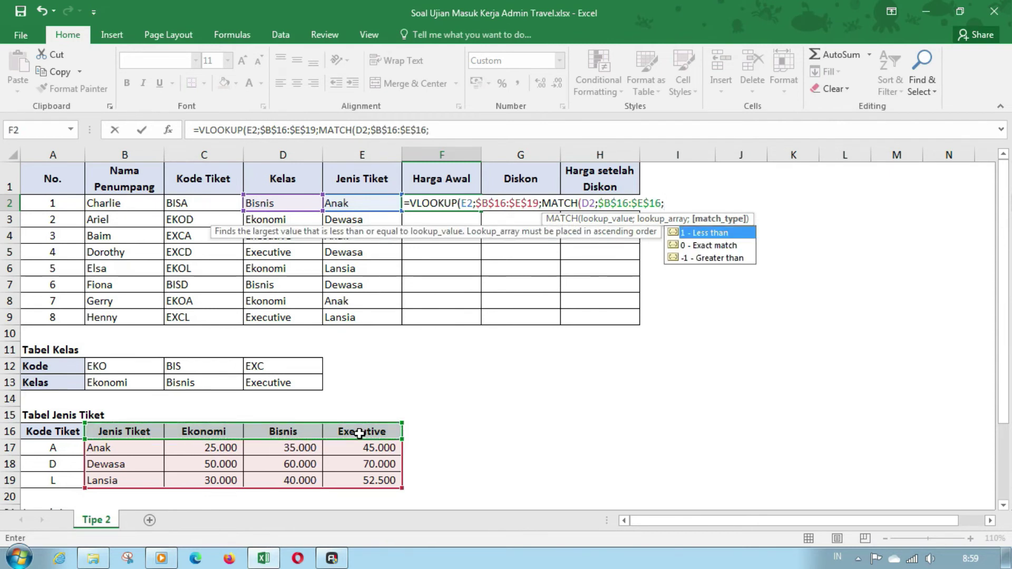
type("0")
type(")")
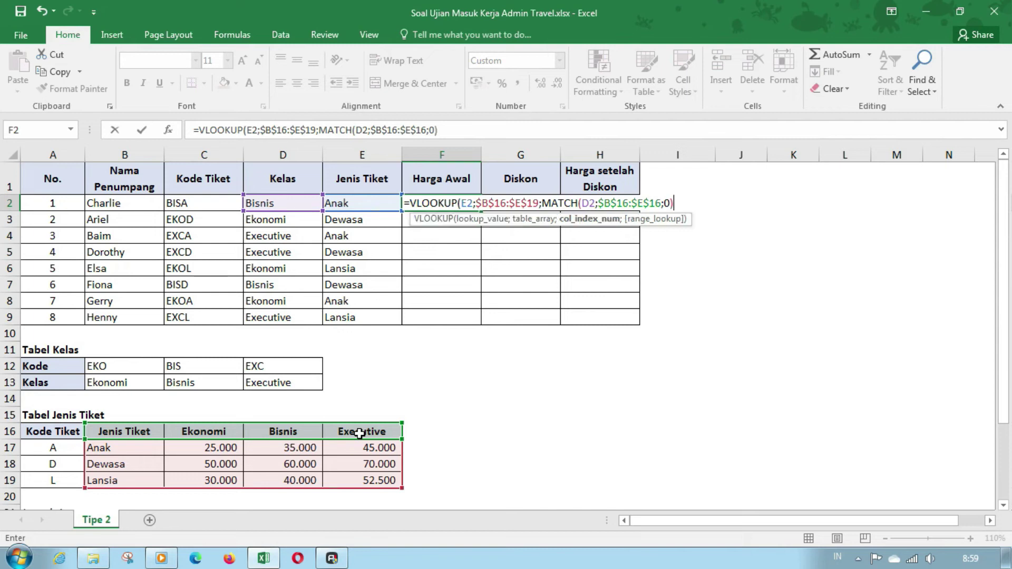
type(";")
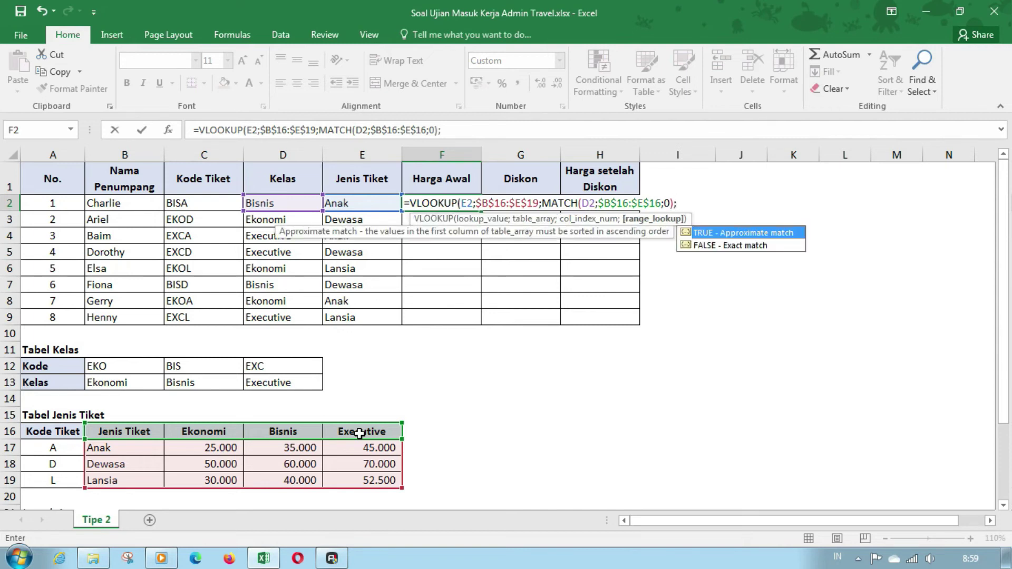
type("0")
type(")")
key("Return")
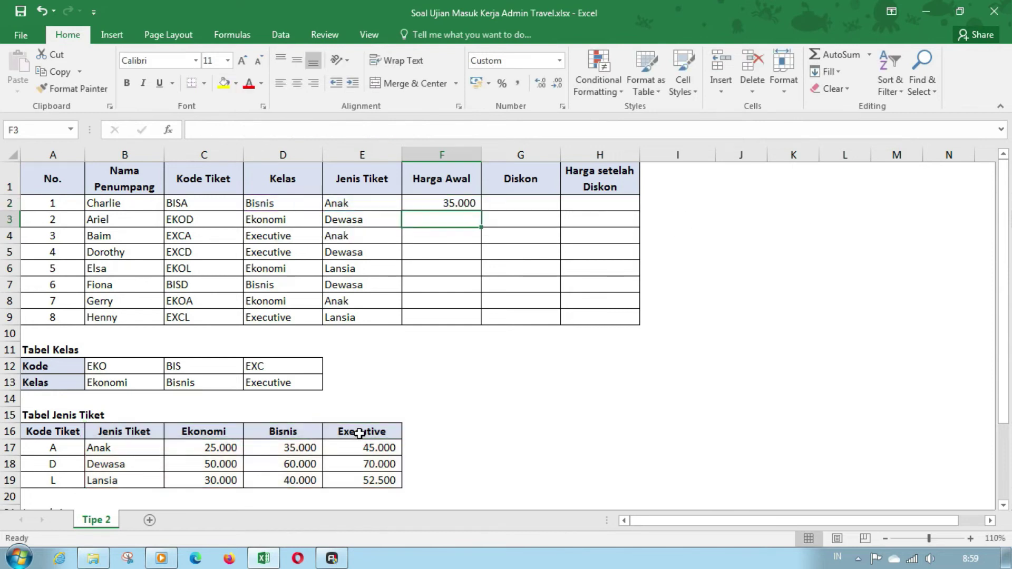
Copy the Harga Awal formula down to F9
left_click(452, 206)
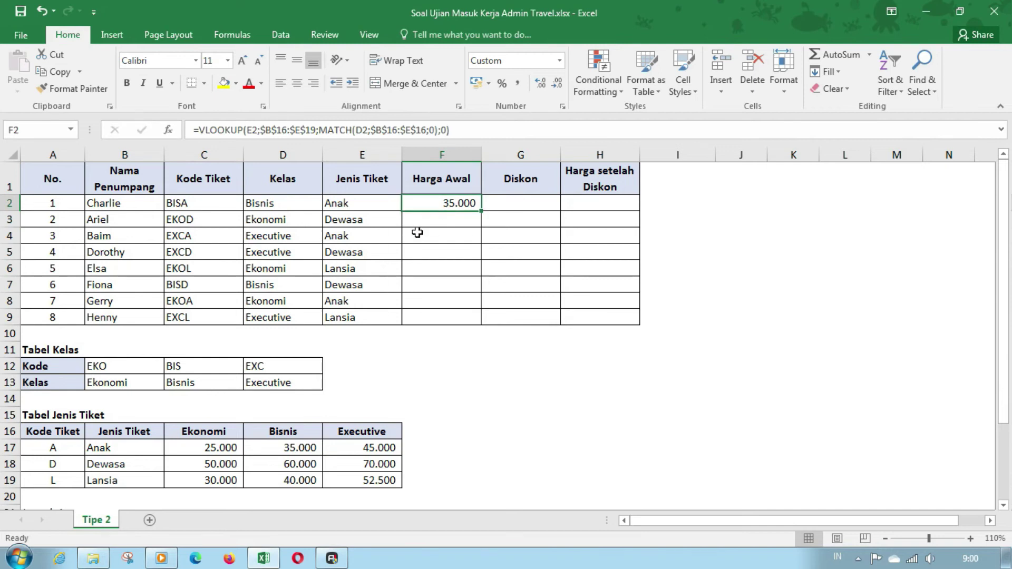
left_click_drag(280, 204, 344, 204)
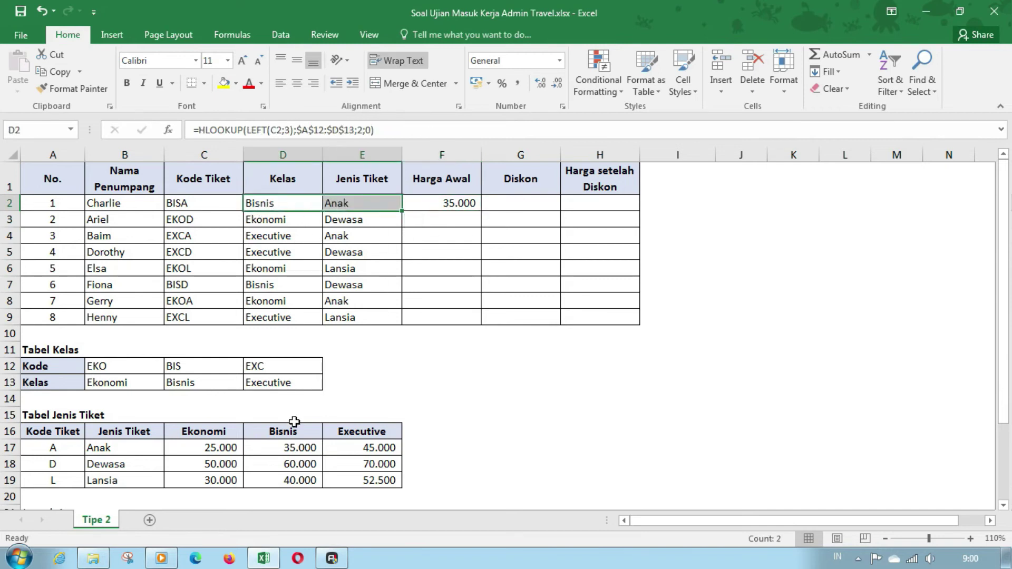
left_click(305, 448)
left_click(469, 206)
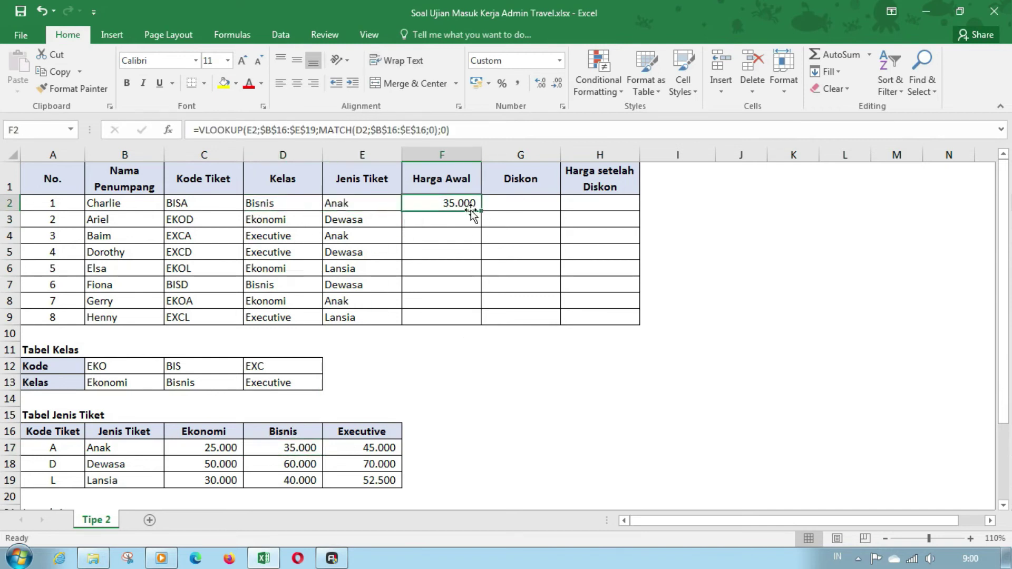
left_click_drag(471, 210, 486, 323)
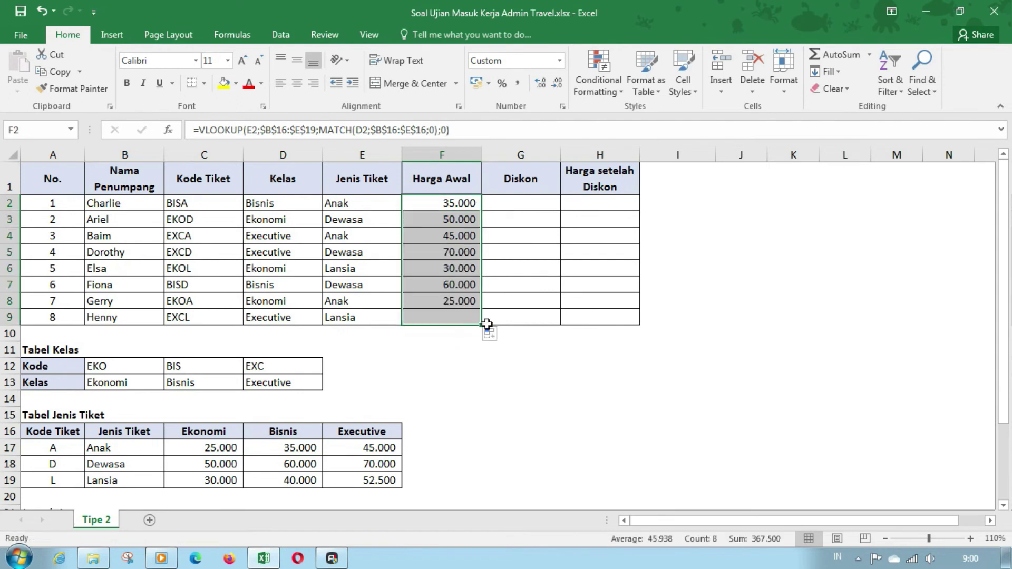
left_click(535, 204)
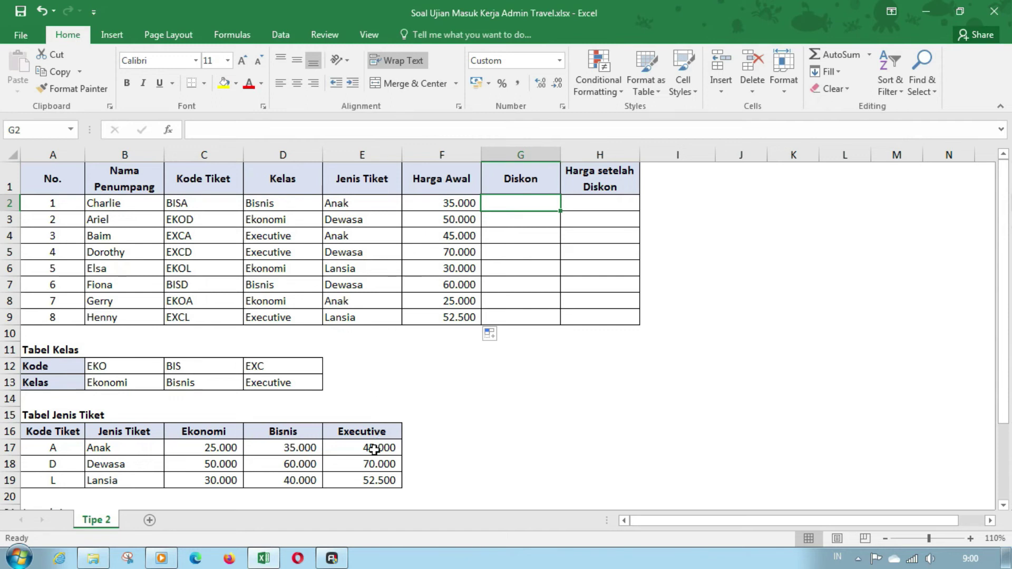
Read the instructions below the table, noting the 10% discount rule
scroll(395, 457, "down", 4)
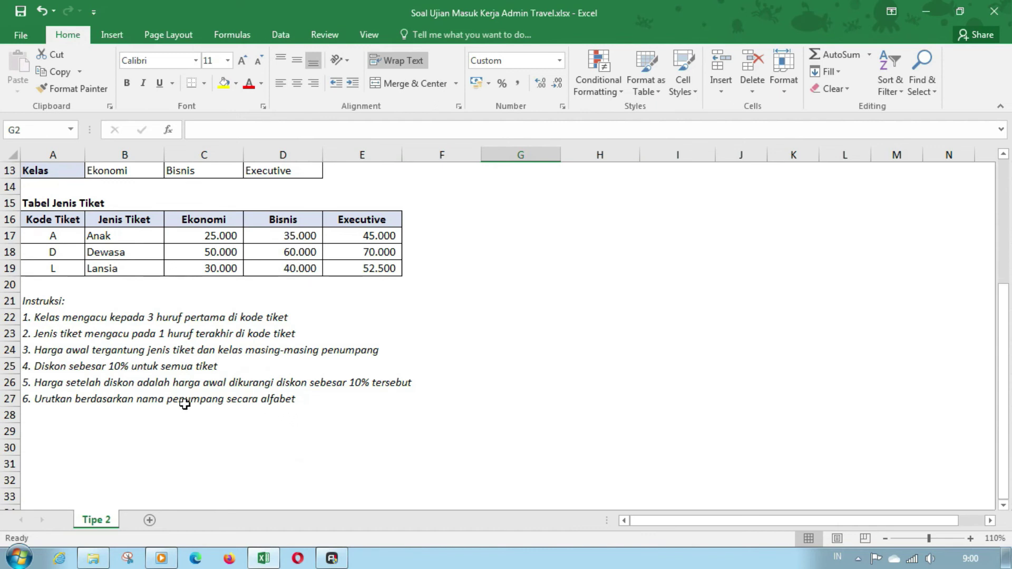
left_click(42, 384)
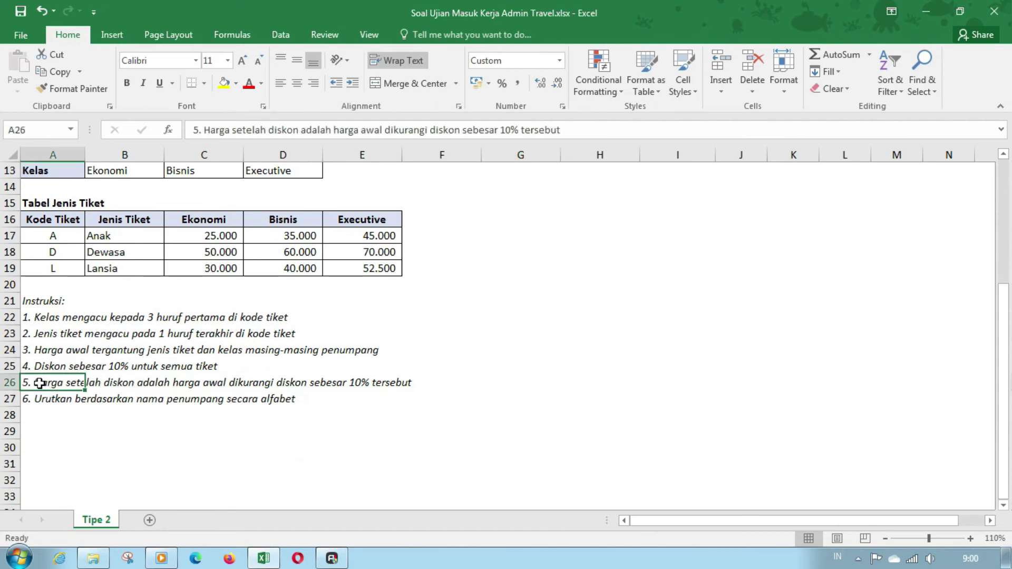
left_click(9, 382)
scroll(369, 356, "up", 4)
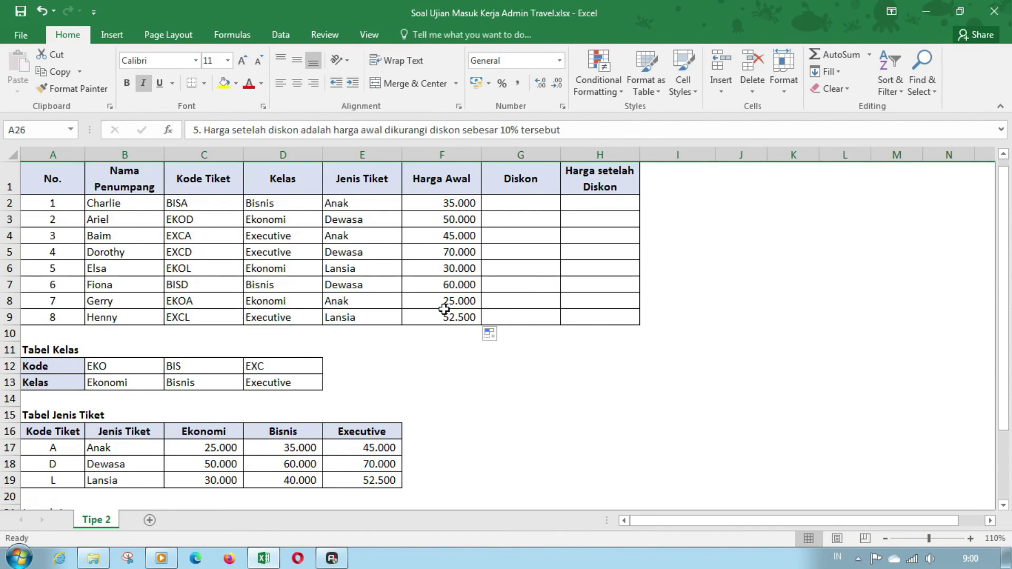
left_click(537, 204)
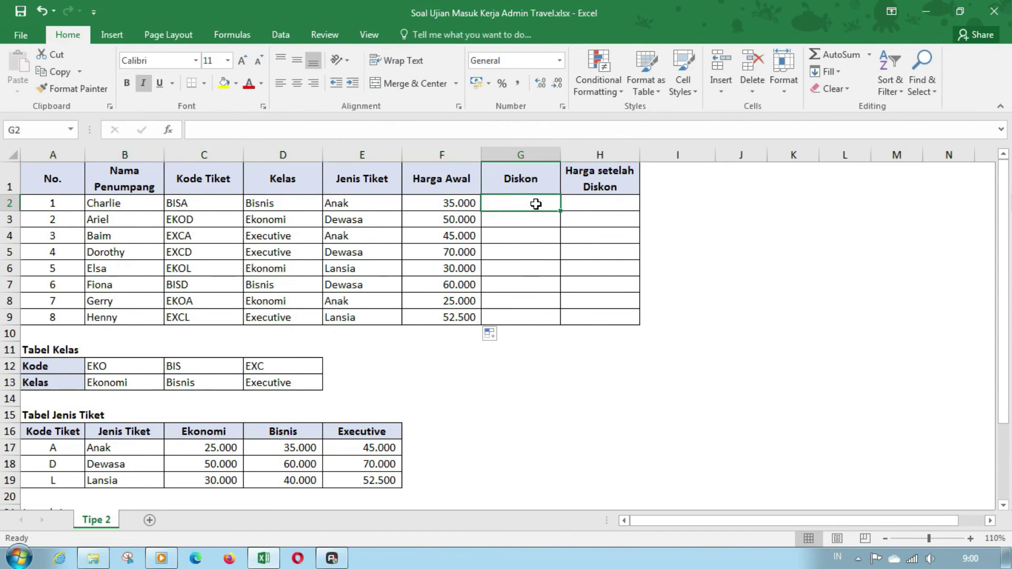
scroll(395, 260, "down", 4)
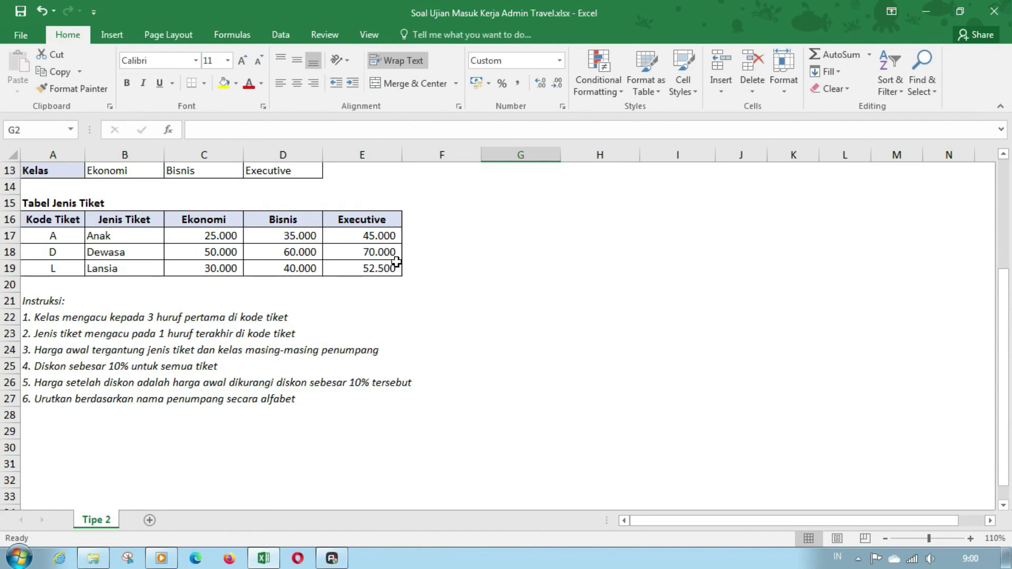
scroll(395, 260, "down", 1)
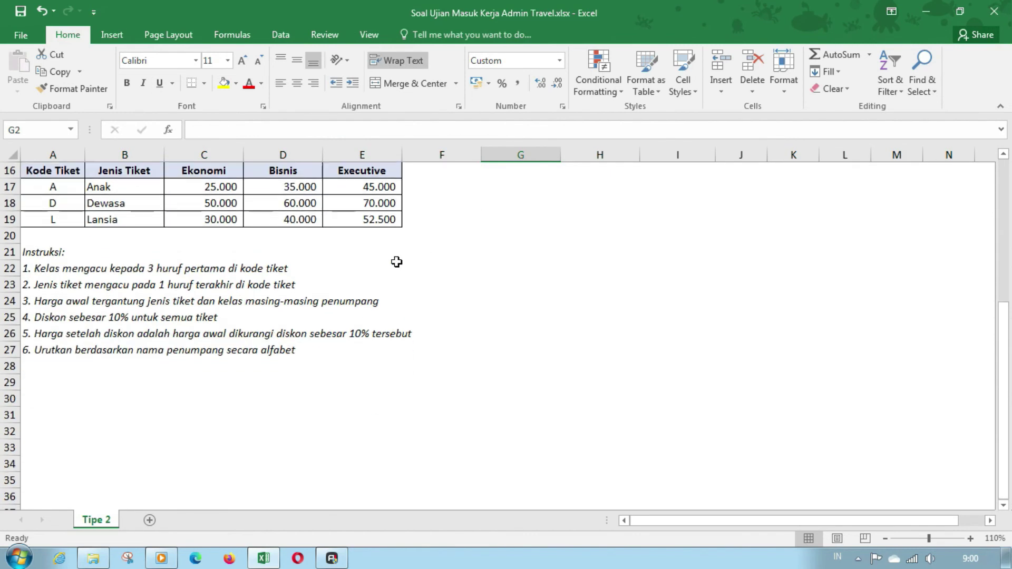
left_click(6, 312)
scroll(271, 305, "up", 4)
scroll(470, 232, "up", 1)
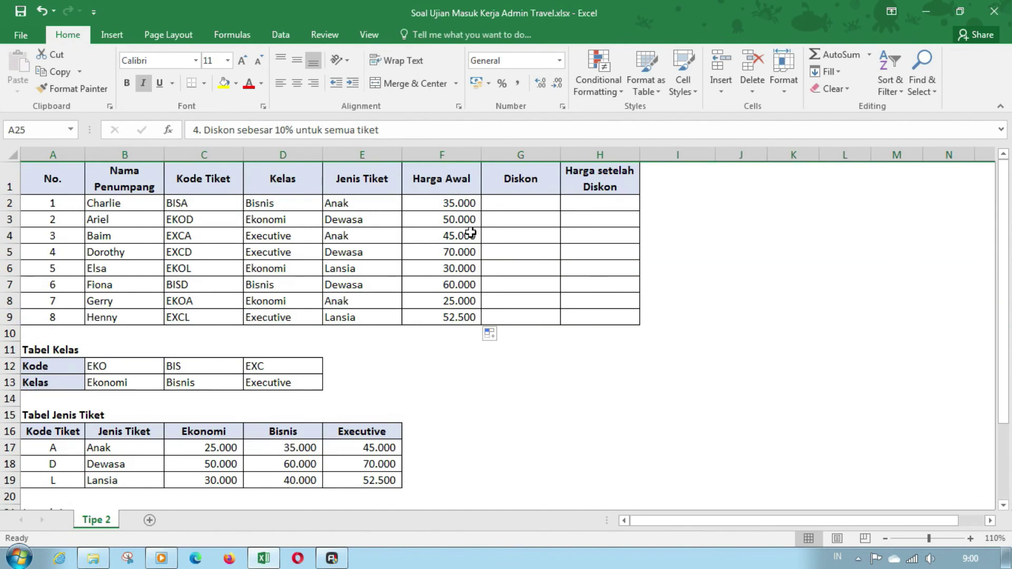
Enter =F2*10% in G2 and fill it down to G9
left_click(494, 206)
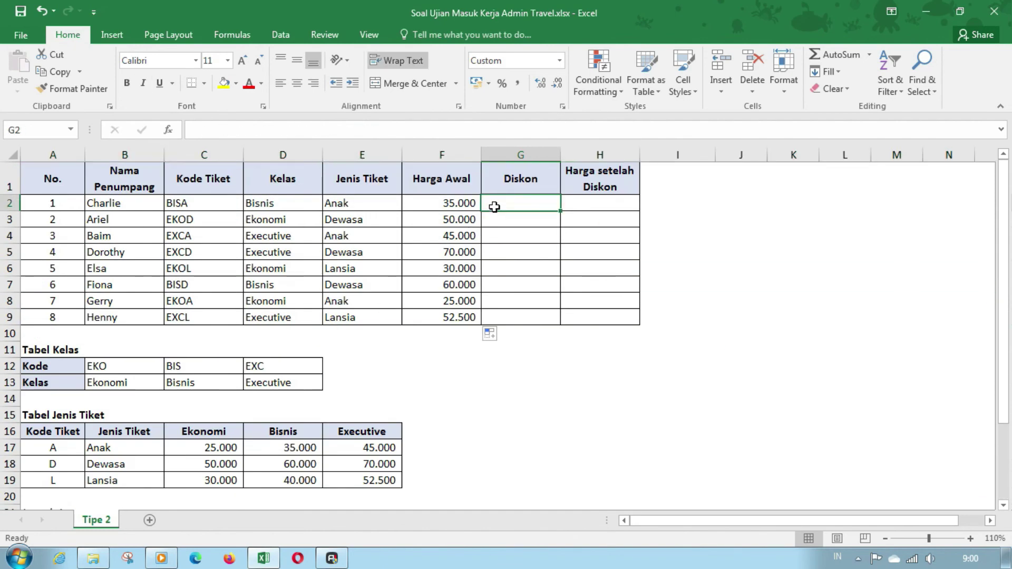
type("=")
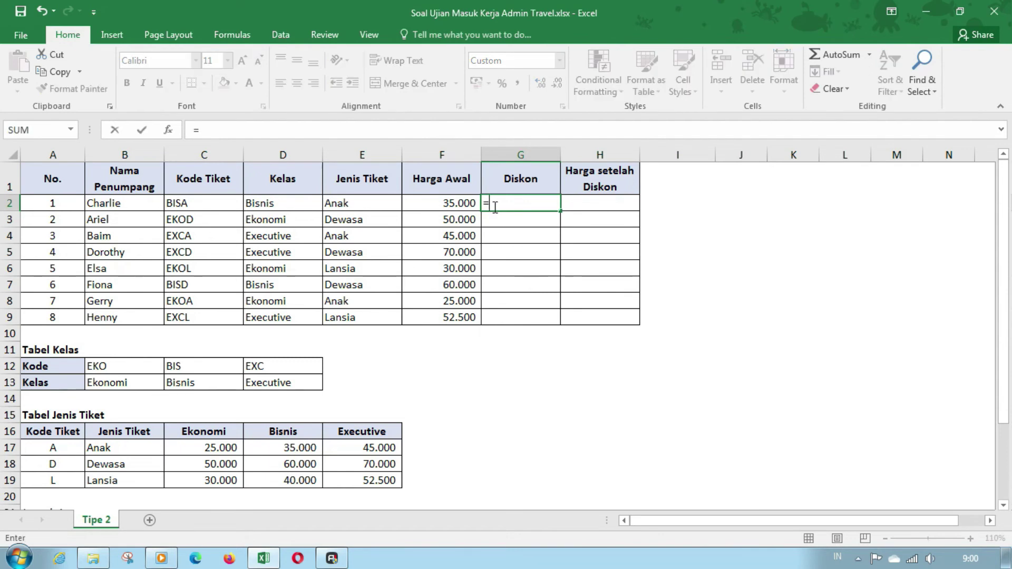
key("Left")
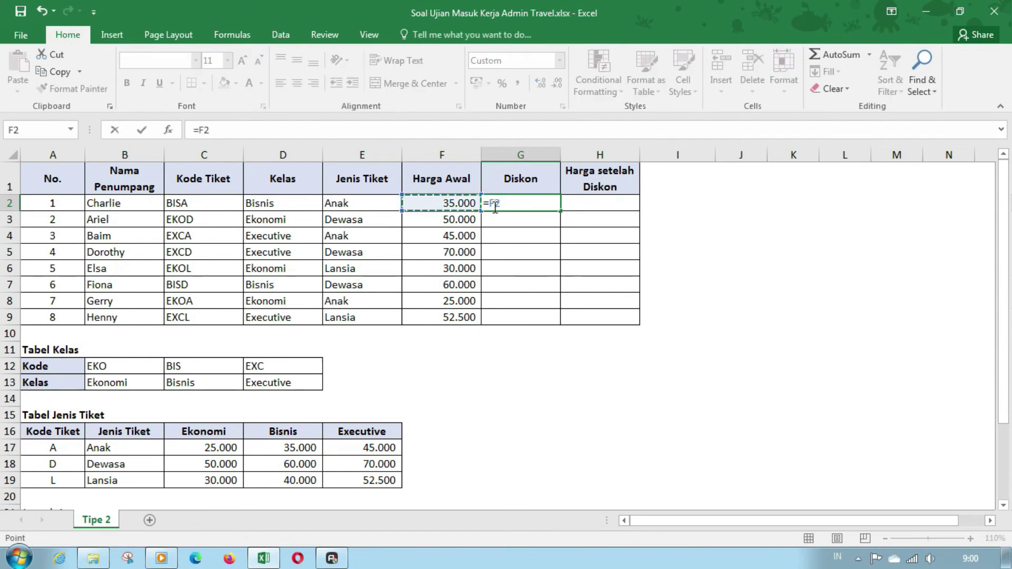
type("*10%")
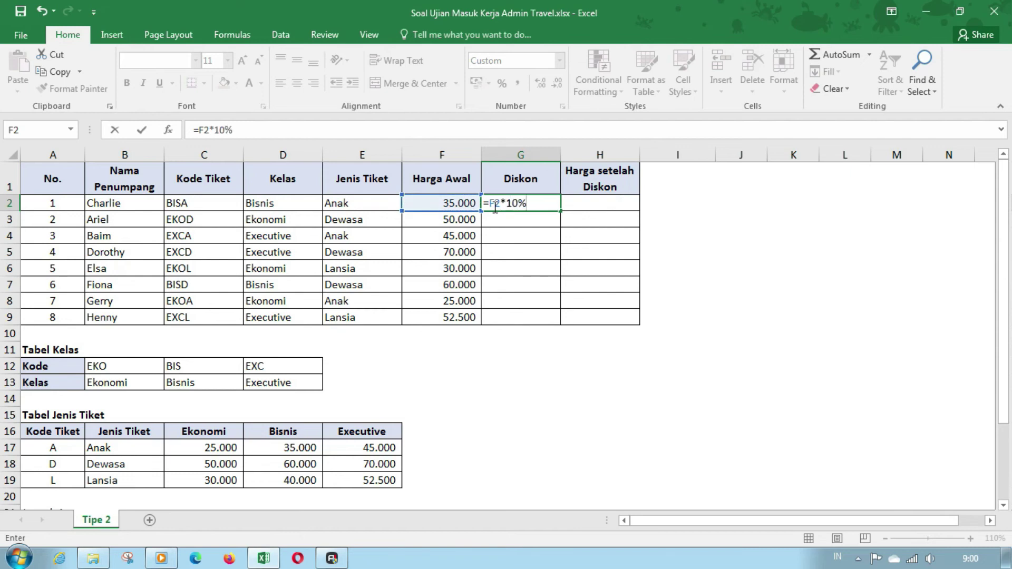
key("Return")
left_click(495, 207)
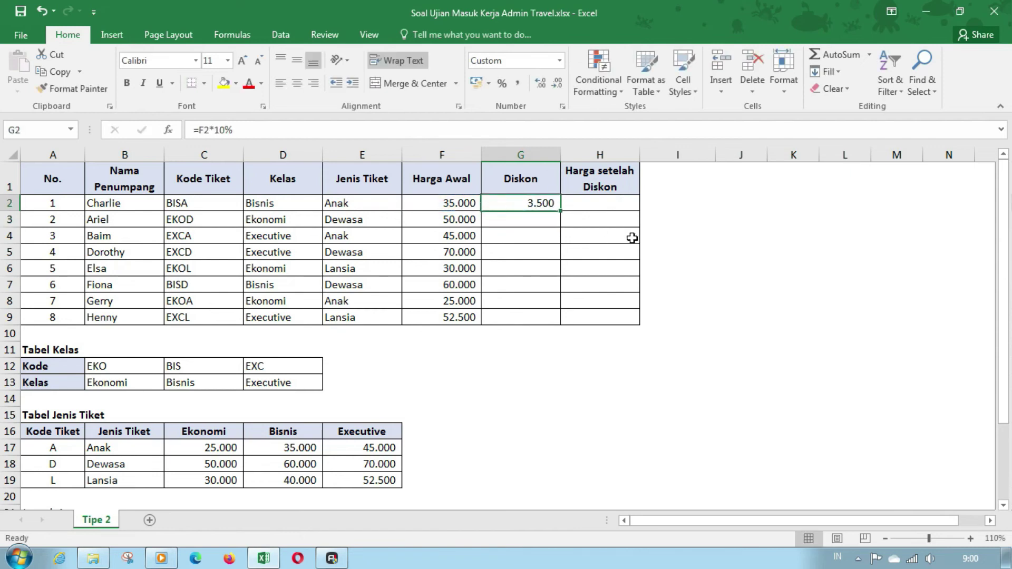
left_click_drag(561, 211, 560, 324)
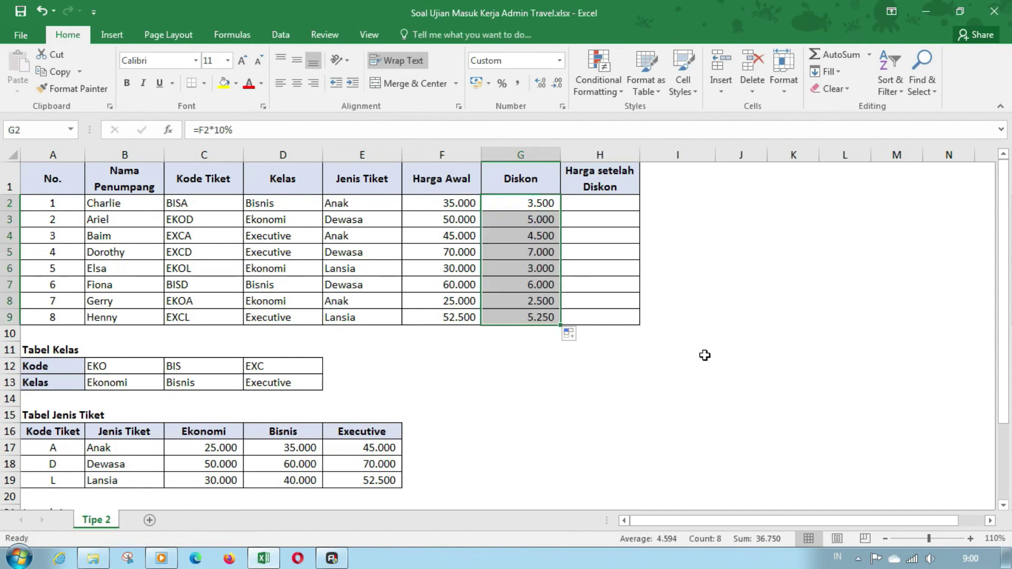
left_click(612, 204)
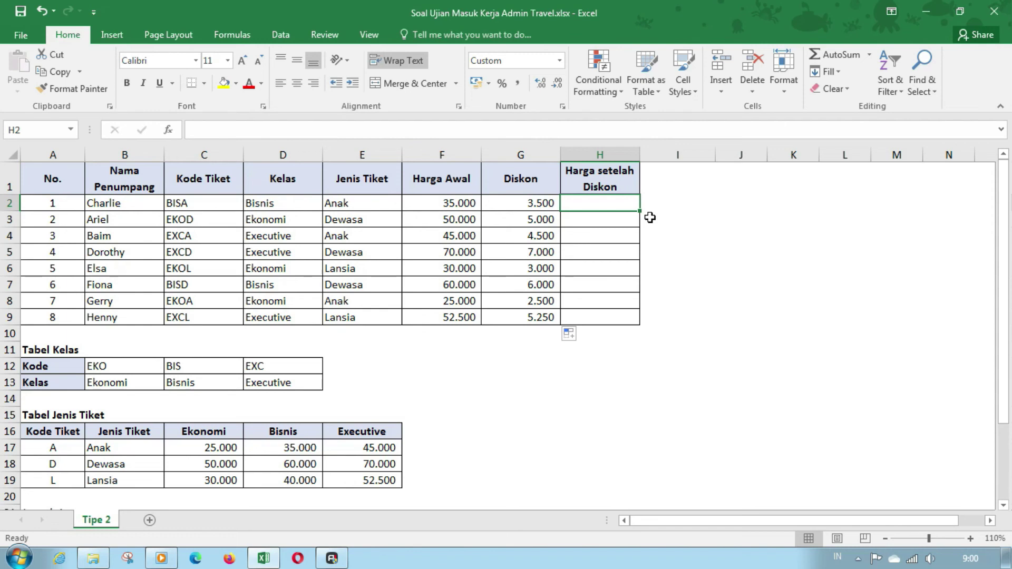
Enter =F2-G2 in H2 and fill it down to H9
type("=")
key("Left")
key("Left")
type("-")
key("Left")
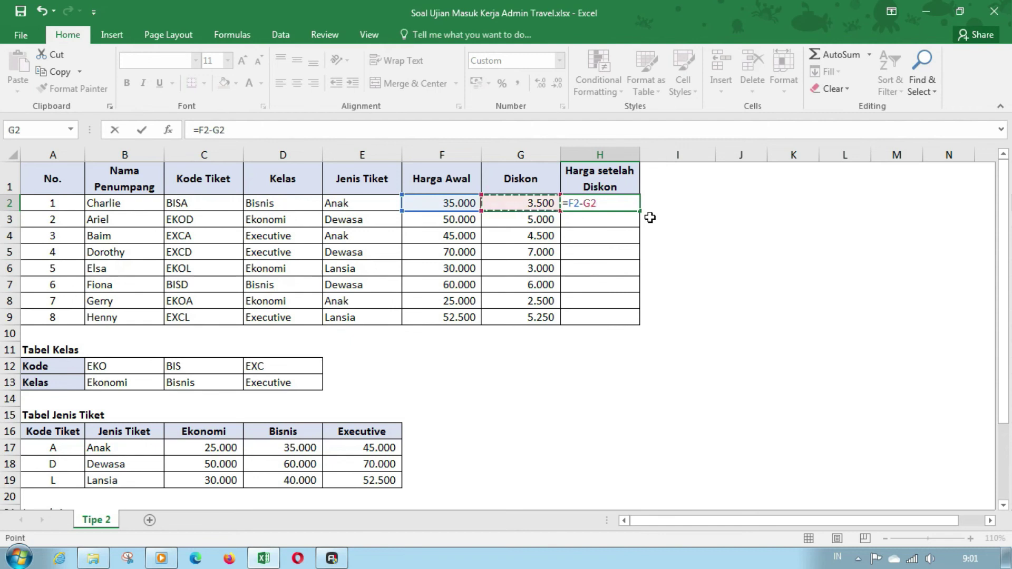
key("Return")
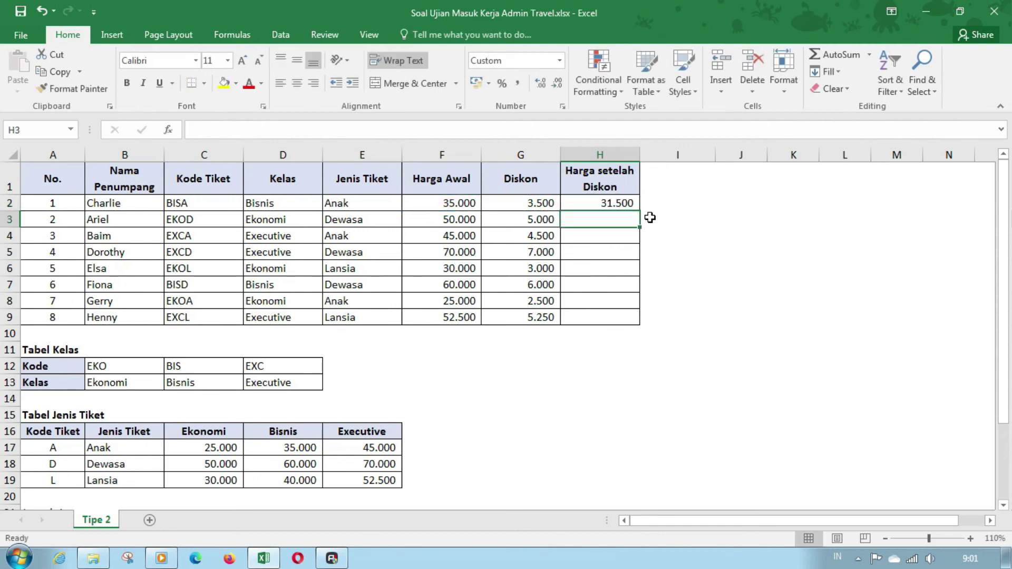
left_click(622, 203)
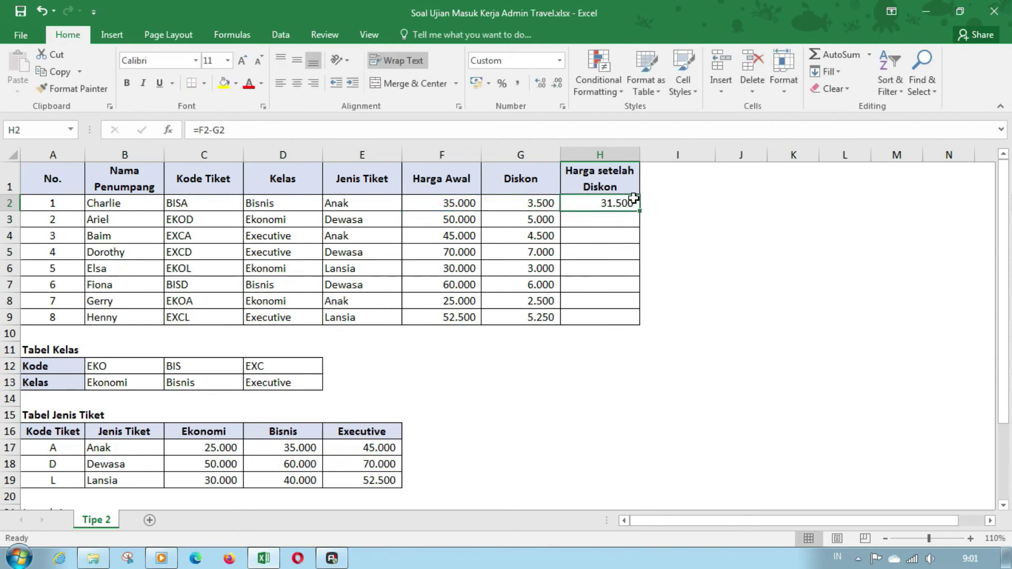
left_click_drag(640, 211, 640, 320)
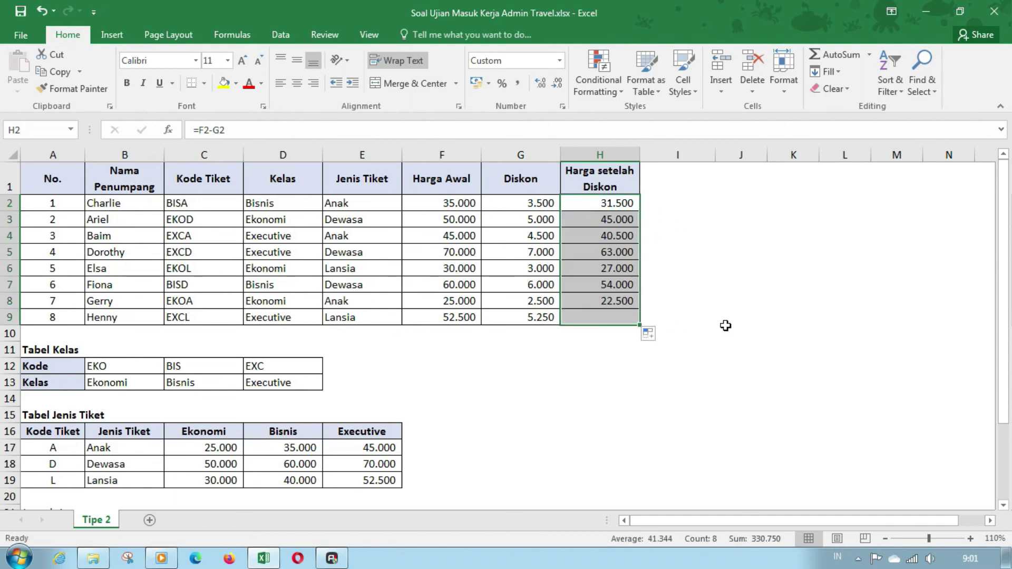
left_click(660, 279)
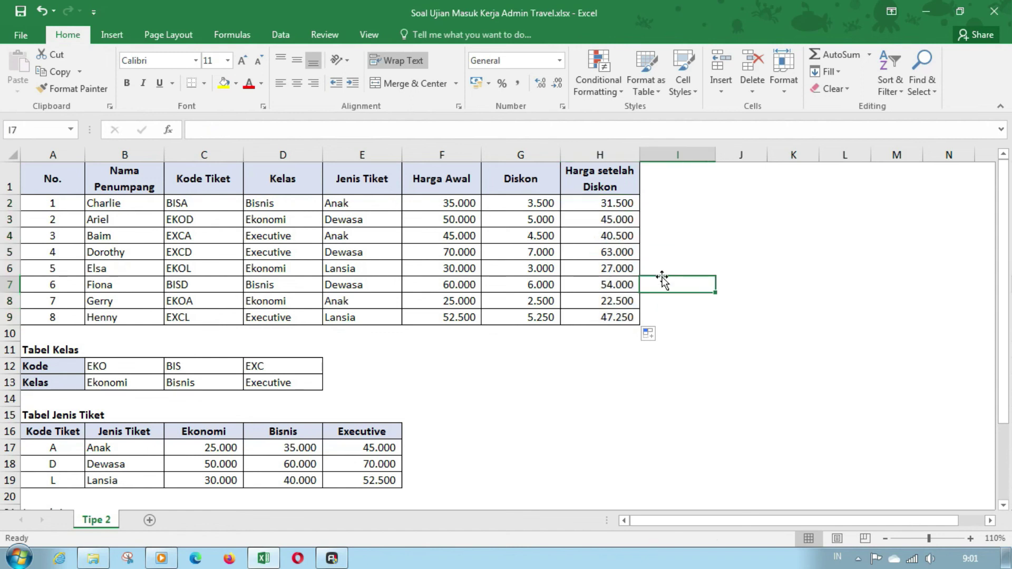